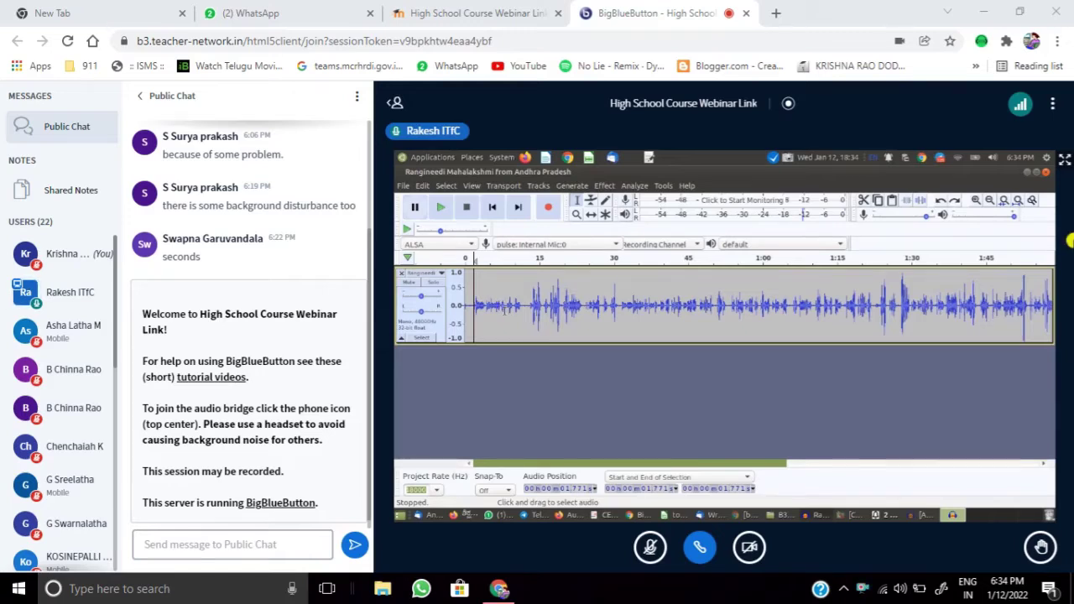
- Show the presenter's shared Audacity screen full screen in the BigBlueButton webinar
left_click(1065, 162)
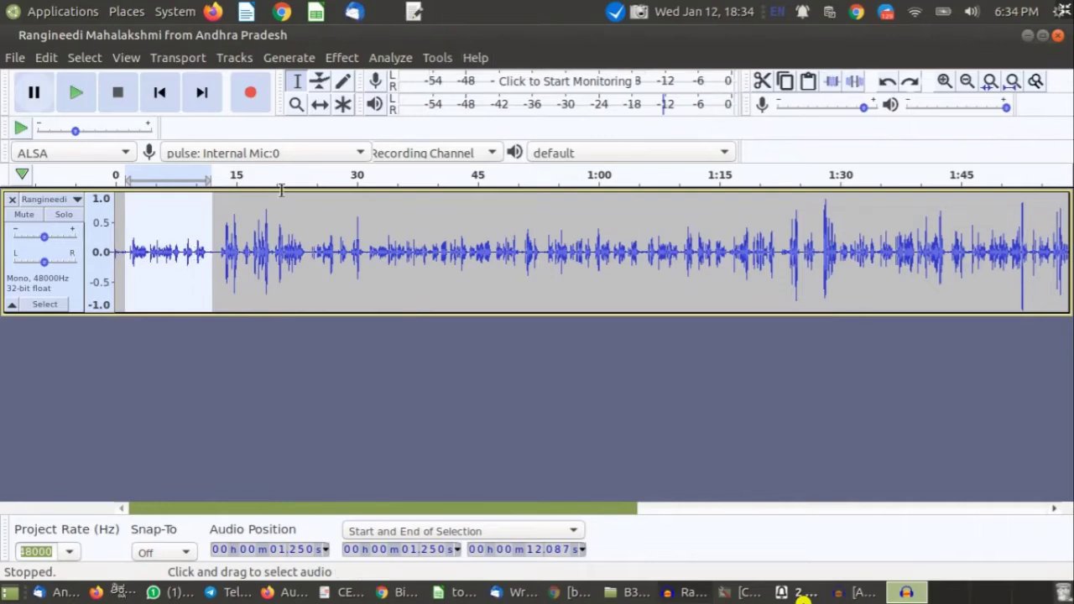
left_click(342, 58)
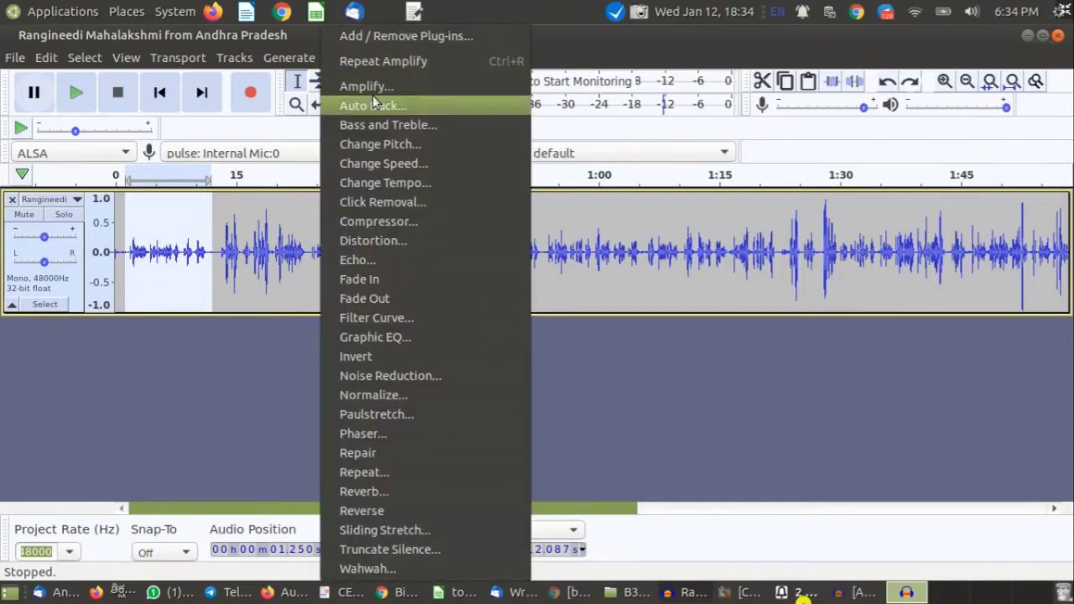
left_click(370, 86)
left_click_drag(583, 279, 525, 289)
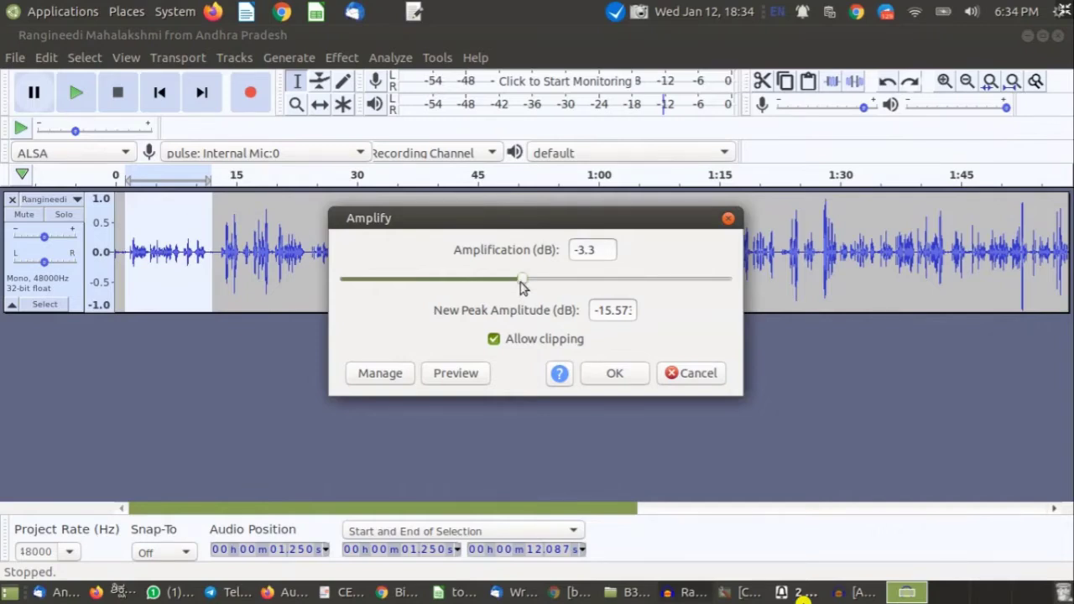
left_click_drag(523, 285, 574, 285)
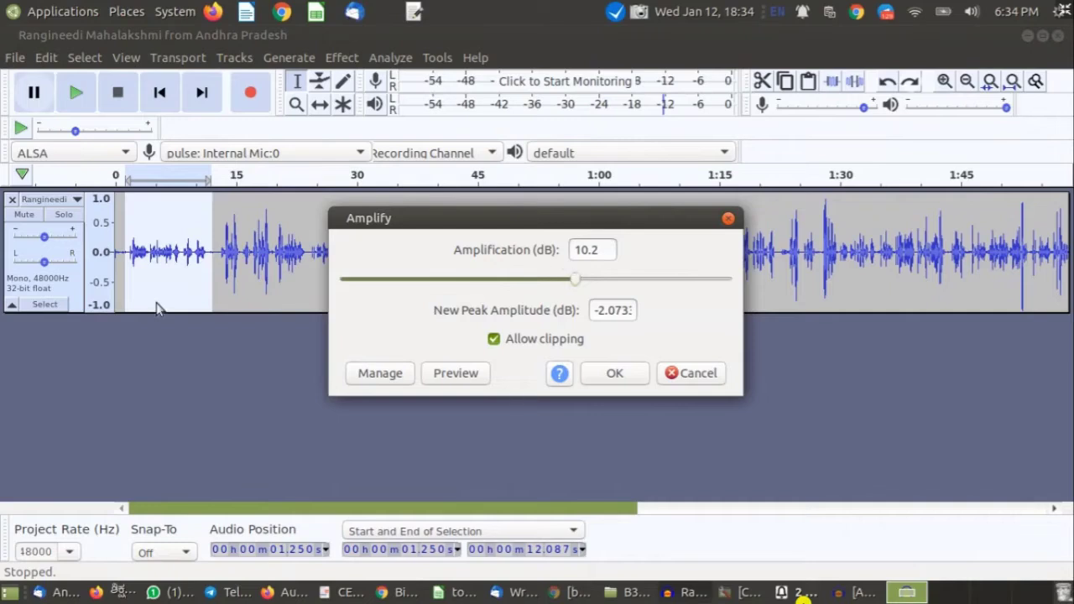
left_click(456, 374)
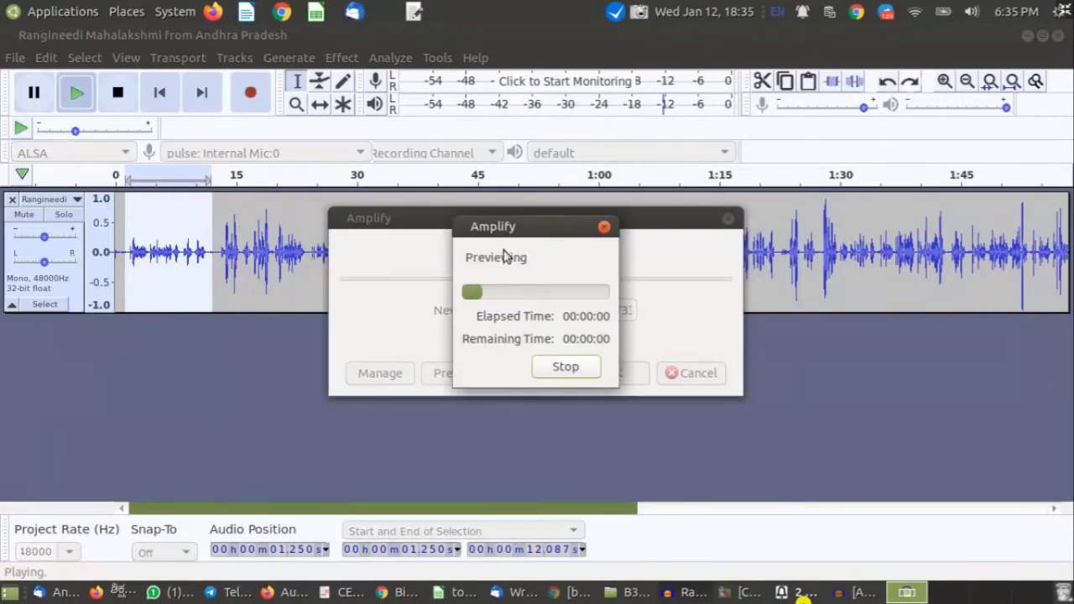
left_click_drag(503, 227, 426, 224)
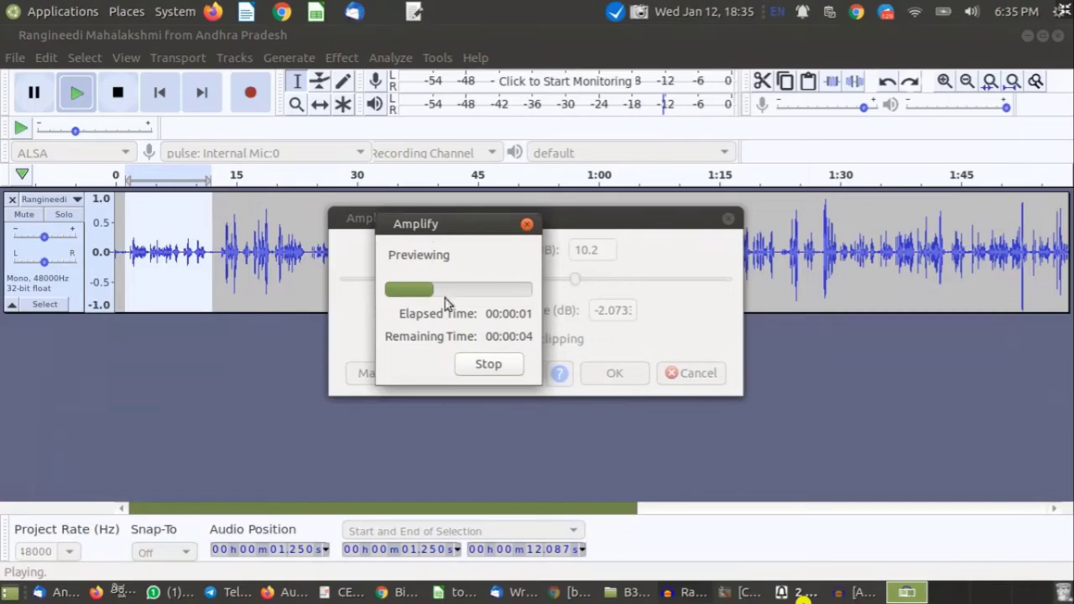
left_click(511, 369)
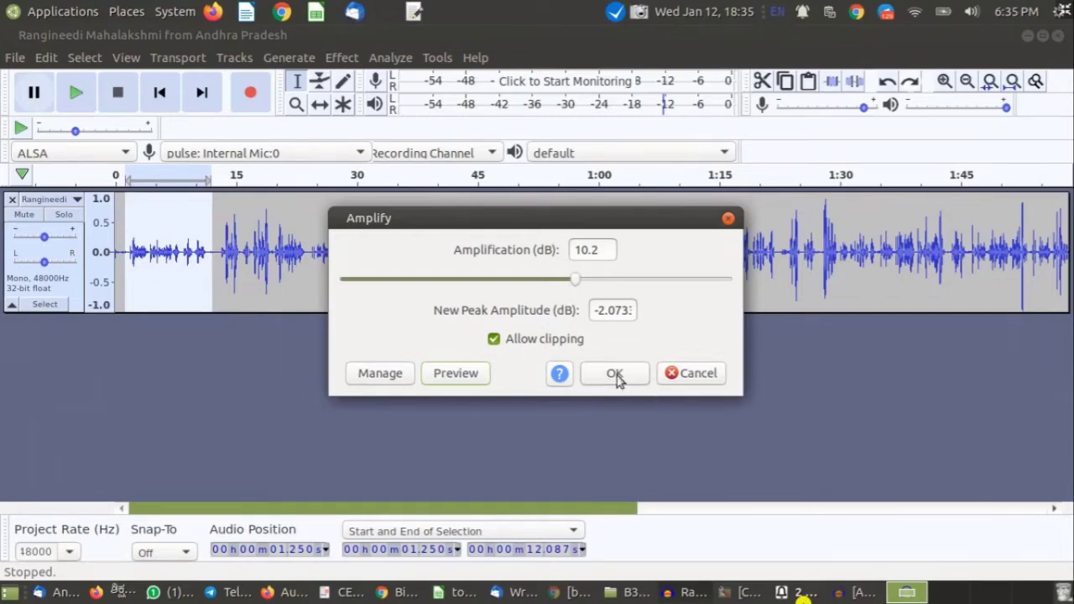
left_click(682, 374)
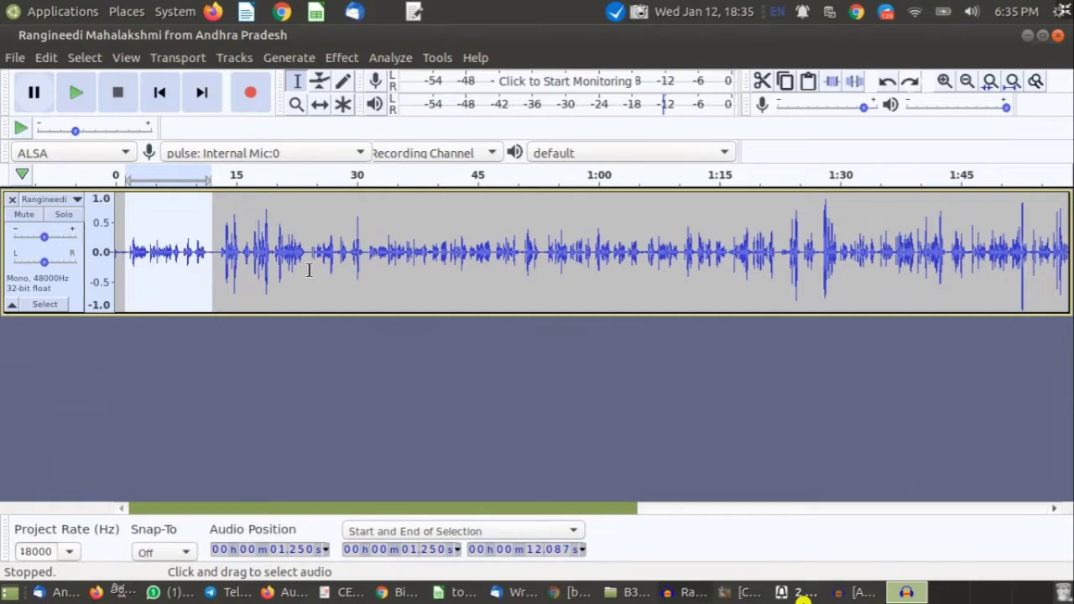
- Select the whole speech track and apply Amplify at 12.6 dB with Allow clipping checked
double_click(364, 256)
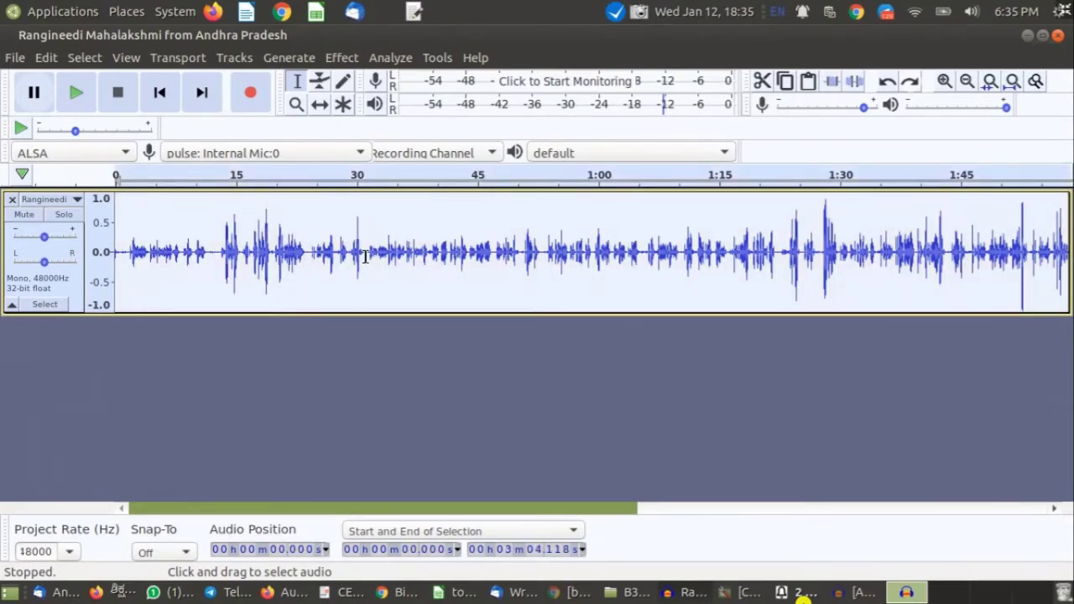
left_click(339, 59)
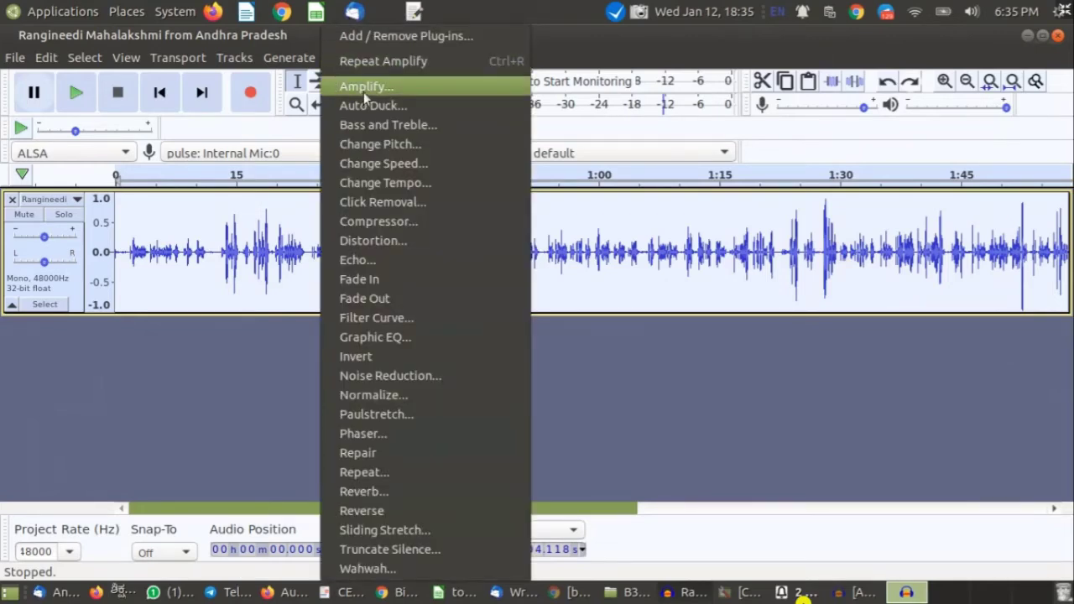
left_click(363, 86)
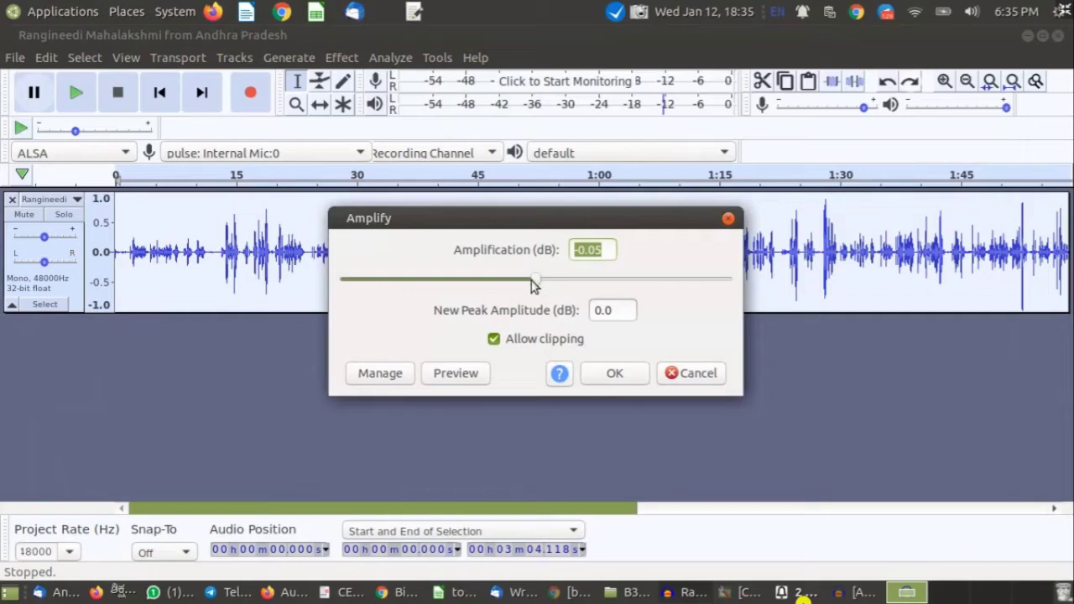
mouse_move(537, 285)
left_mouse_down()
mouse_move(563, 290)
mouse_move(548, 299)
left_mouse_up()
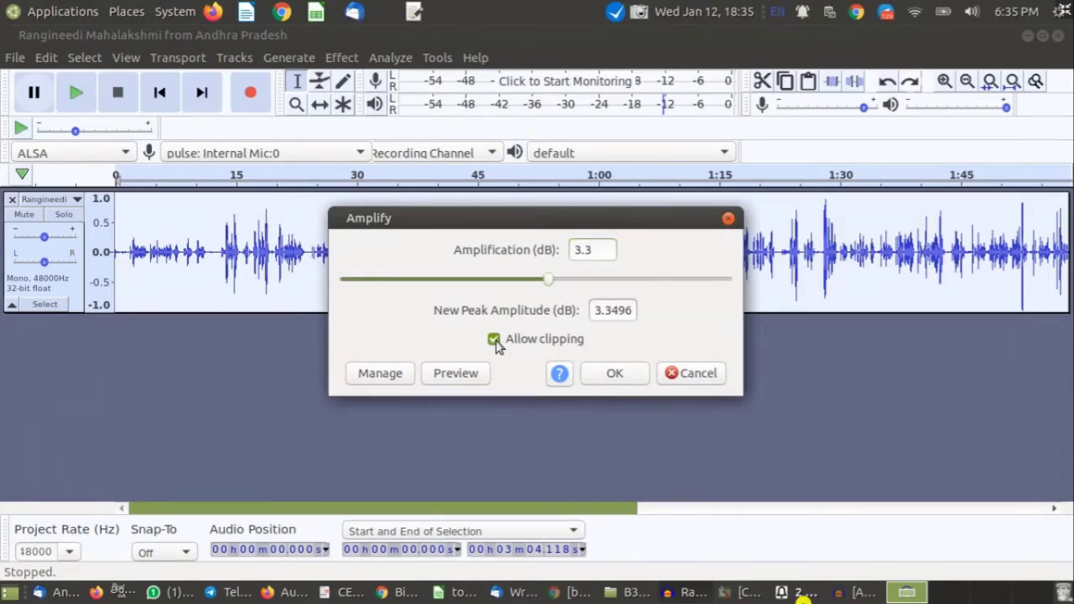
left_click_drag(549, 283, 560, 285)
left_click(493, 340)
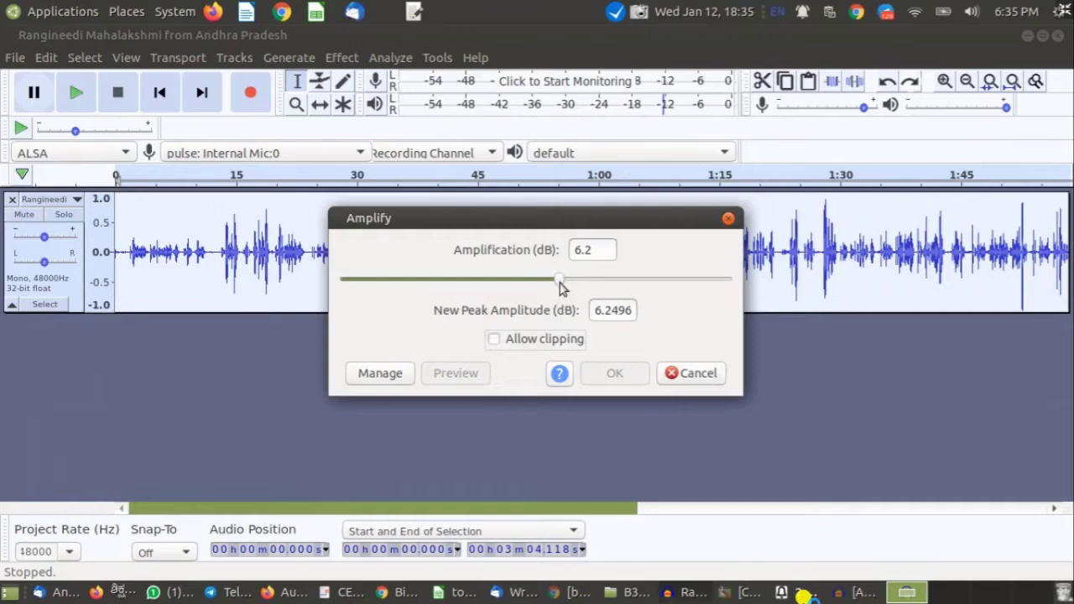
left_click(495, 340)
left_click_drag(558, 285, 522, 303)
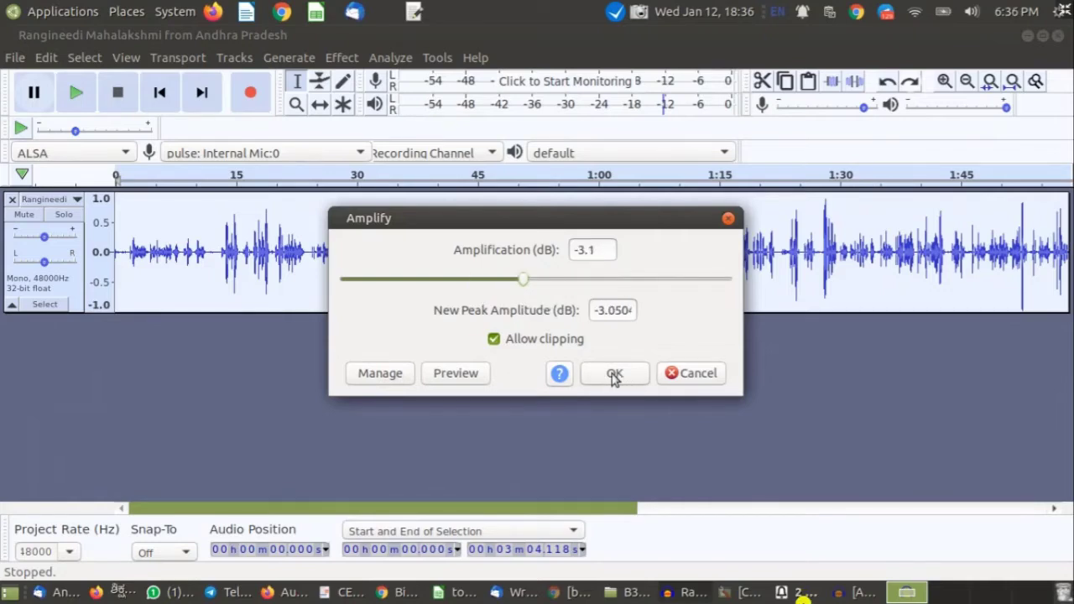
left_click_drag(525, 284, 577, 284)
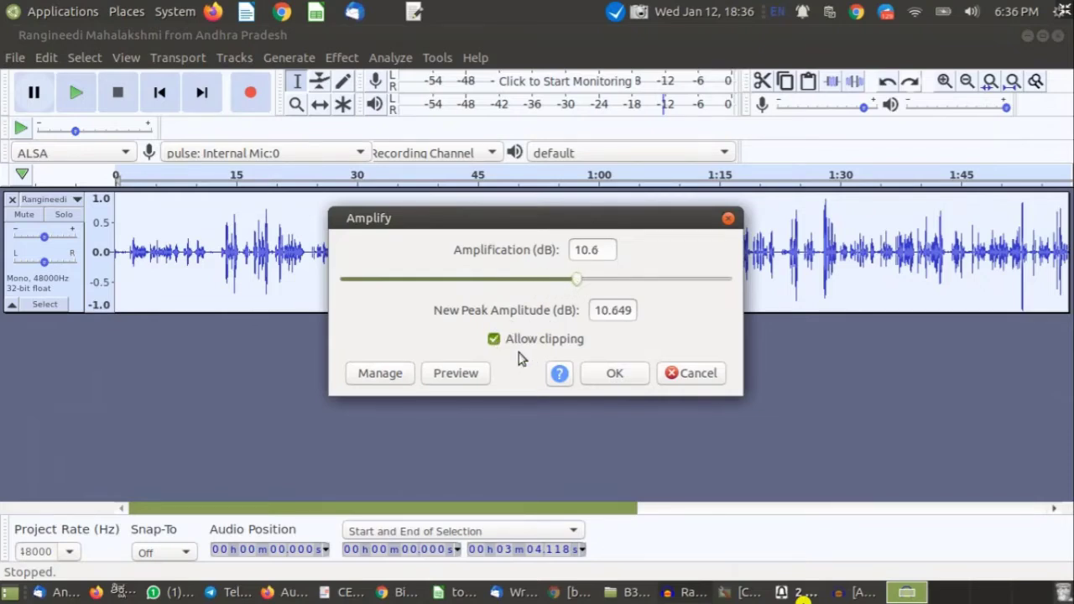
left_click_drag(577, 284, 584, 286)
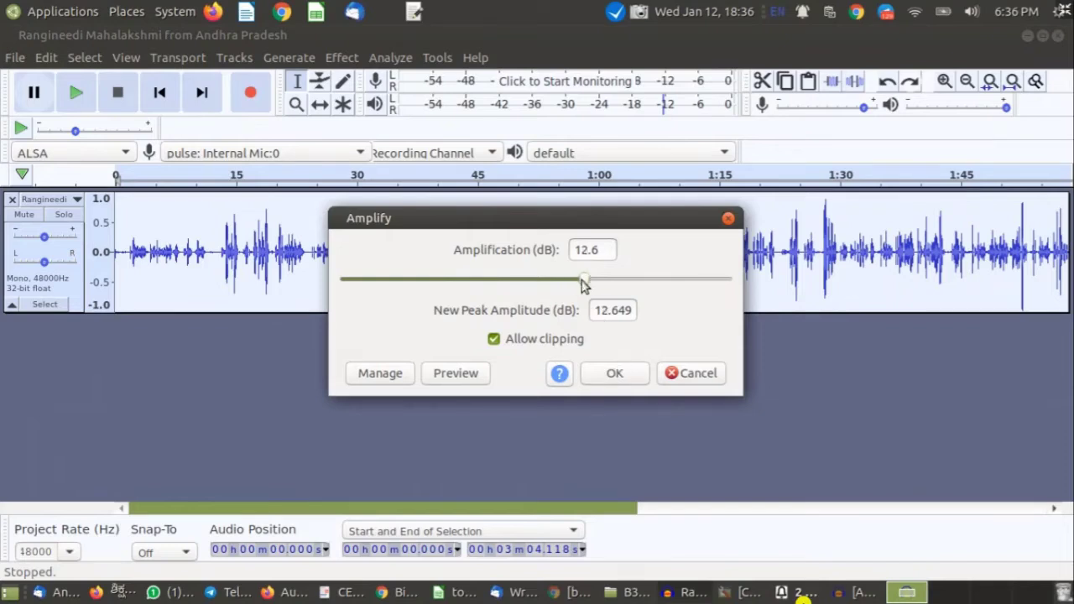
left_click(613, 375)
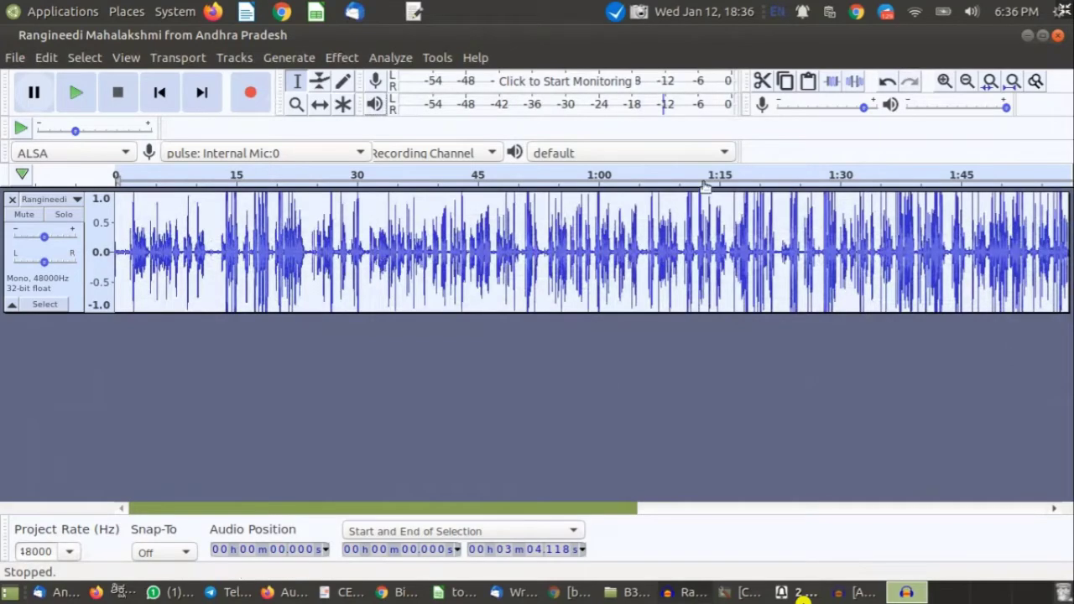
left_click(887, 83)
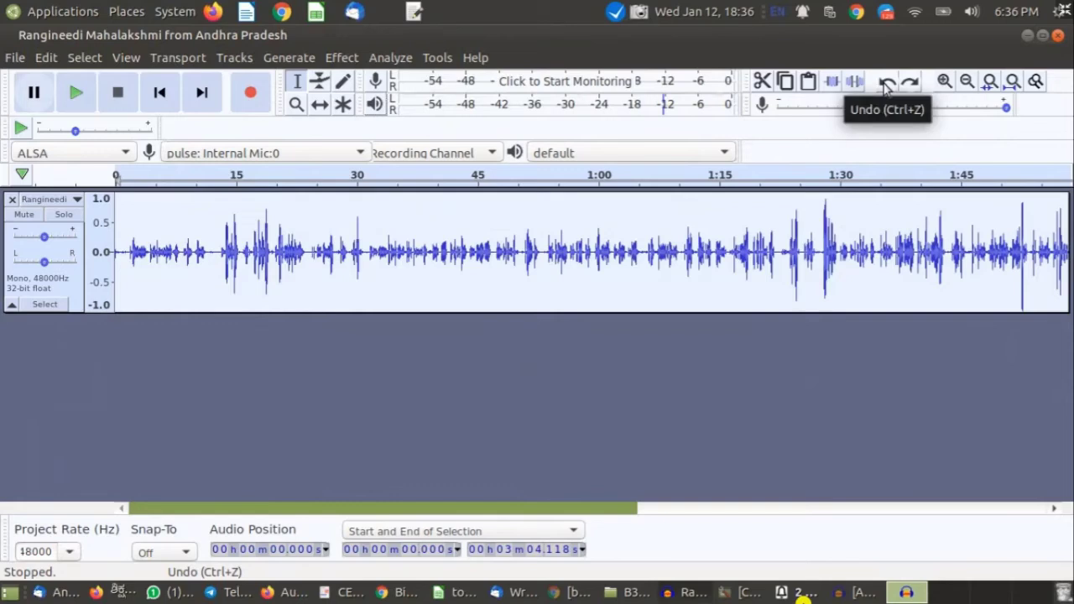
left_click(910, 83)
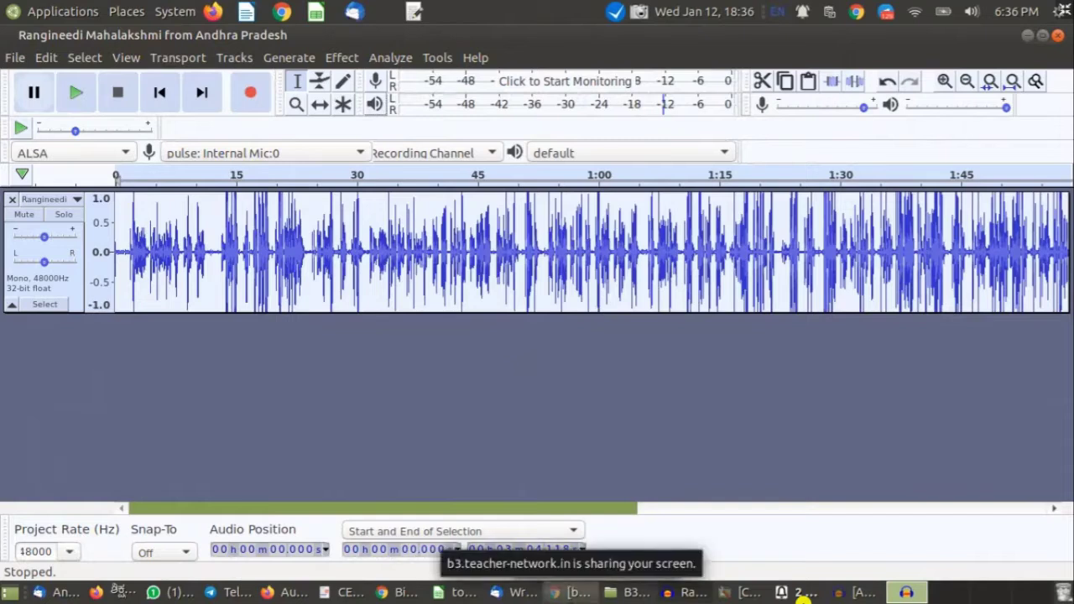
mouse_move(401, 593)
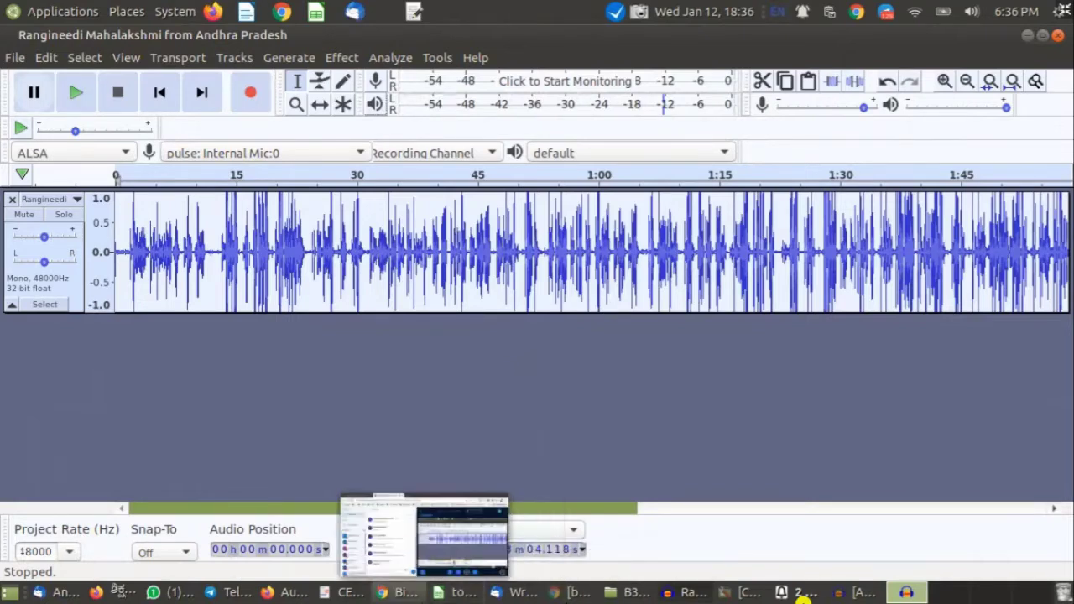
left_click(401, 594)
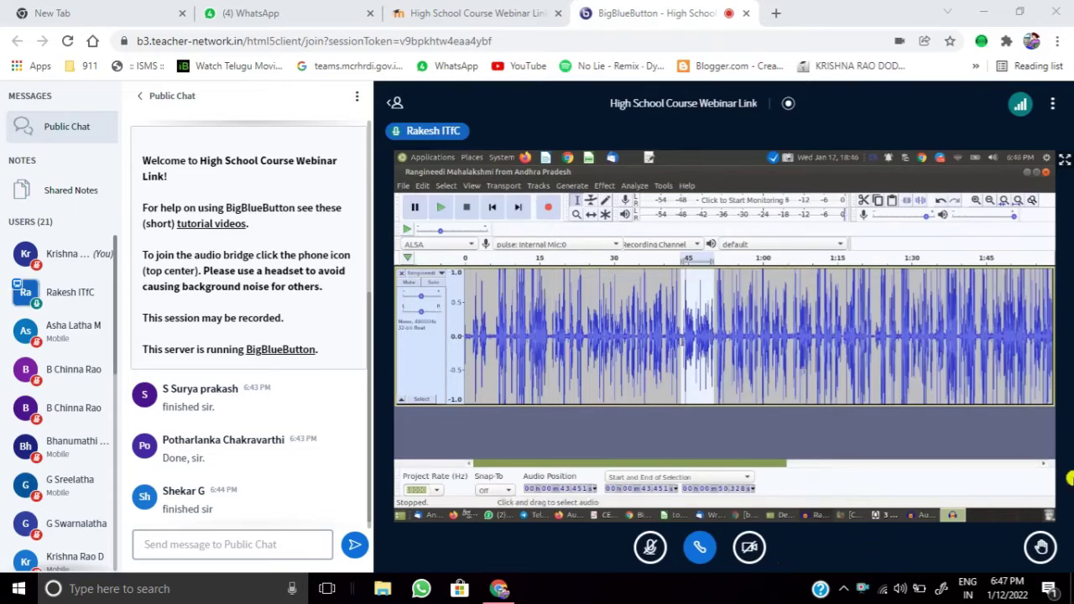
- Enlarge the shared screen, clear the selection, and place the cursor at about 12.3 s
left_click(1061, 162)
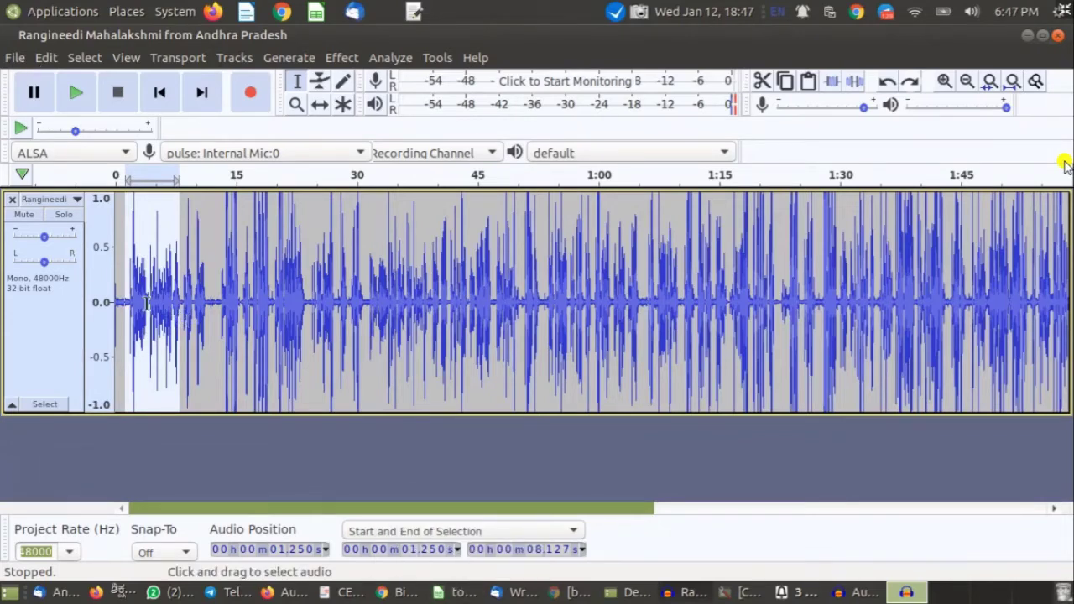
left_click(118, 323)
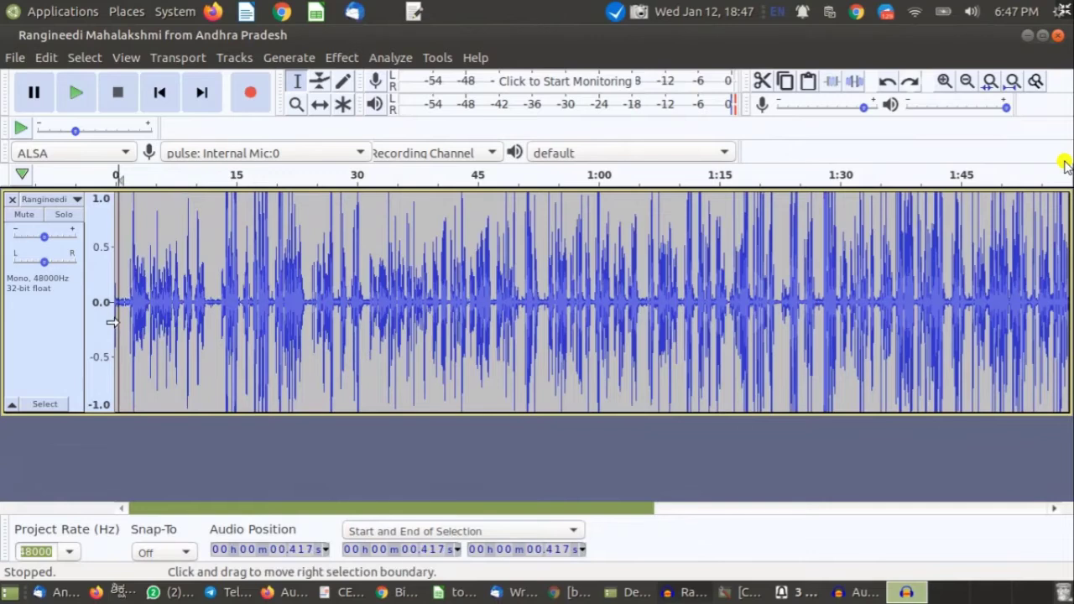
left_click(159, 99)
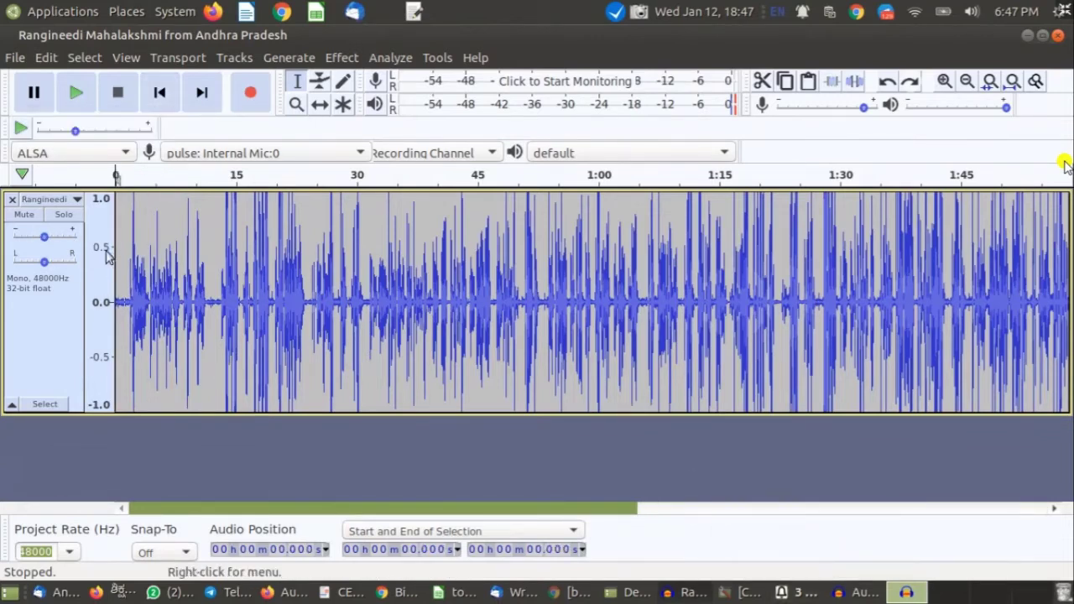
left_click(214, 292)
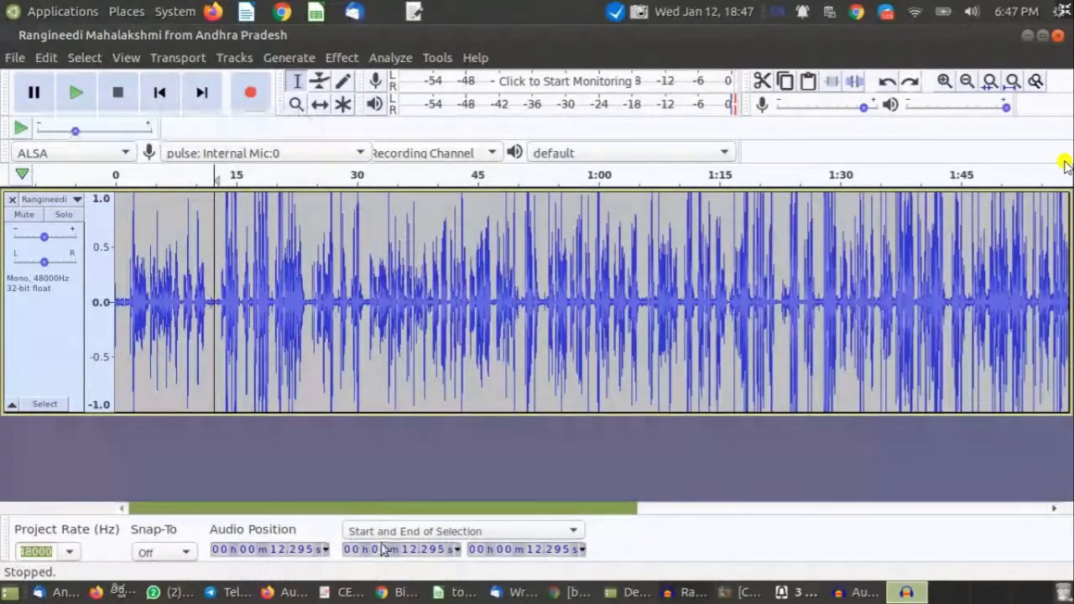
left_click_drag(340, 512, 833, 582)
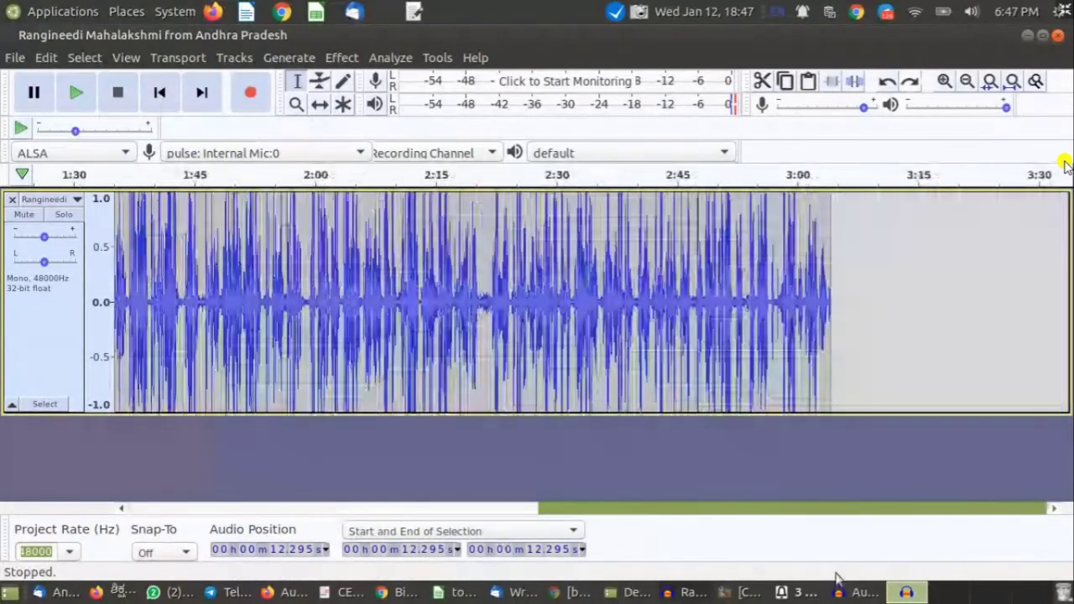
left_click(743, 306)
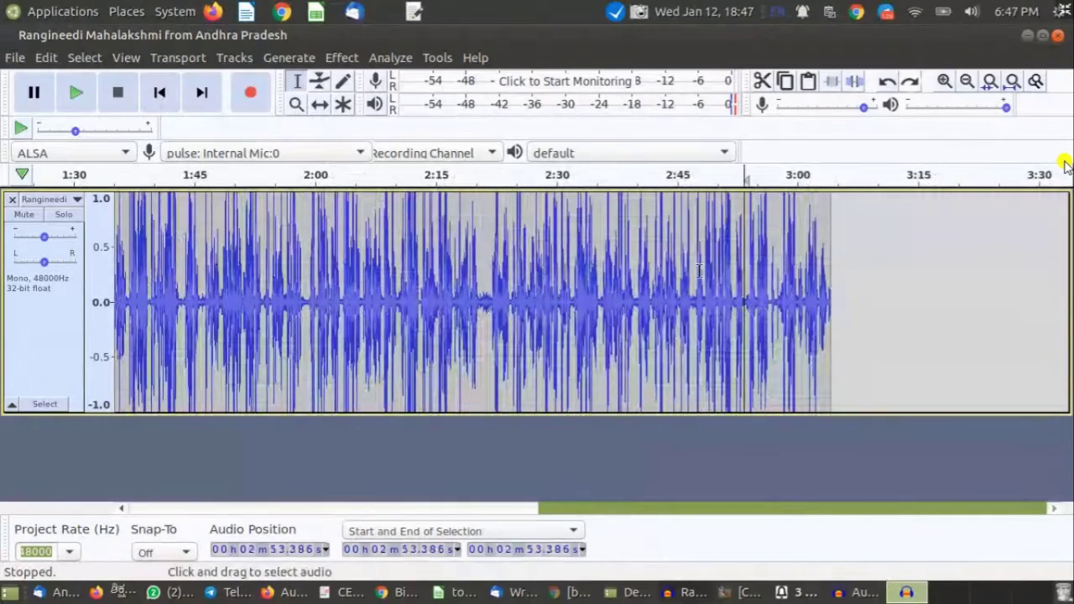
left_click(485, 286)
left_click_drag(619, 511, 87, 483)
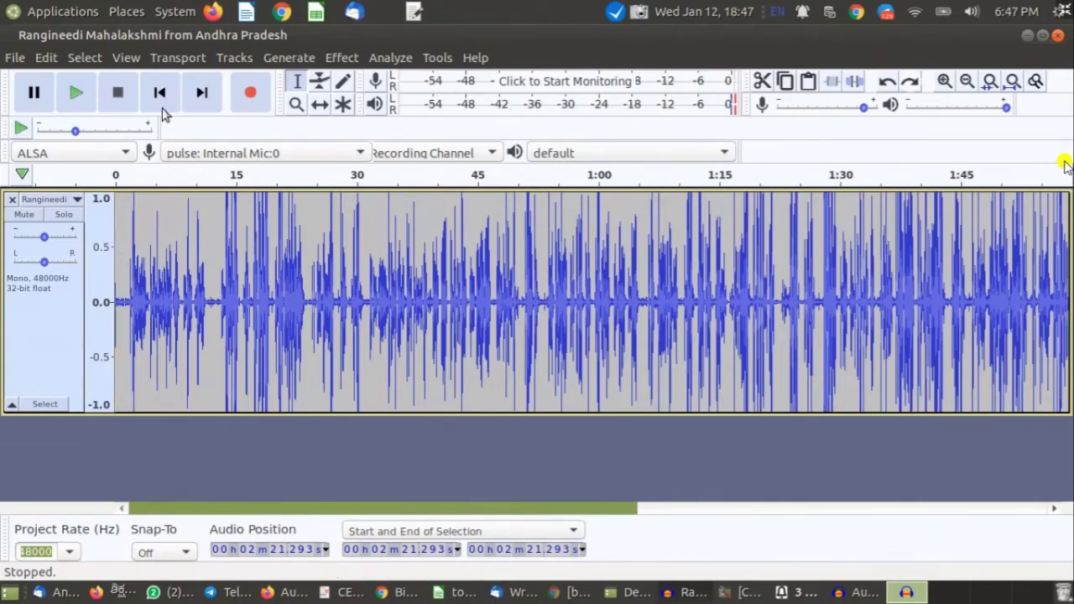
left_click_drag(212, 514, 501, 532)
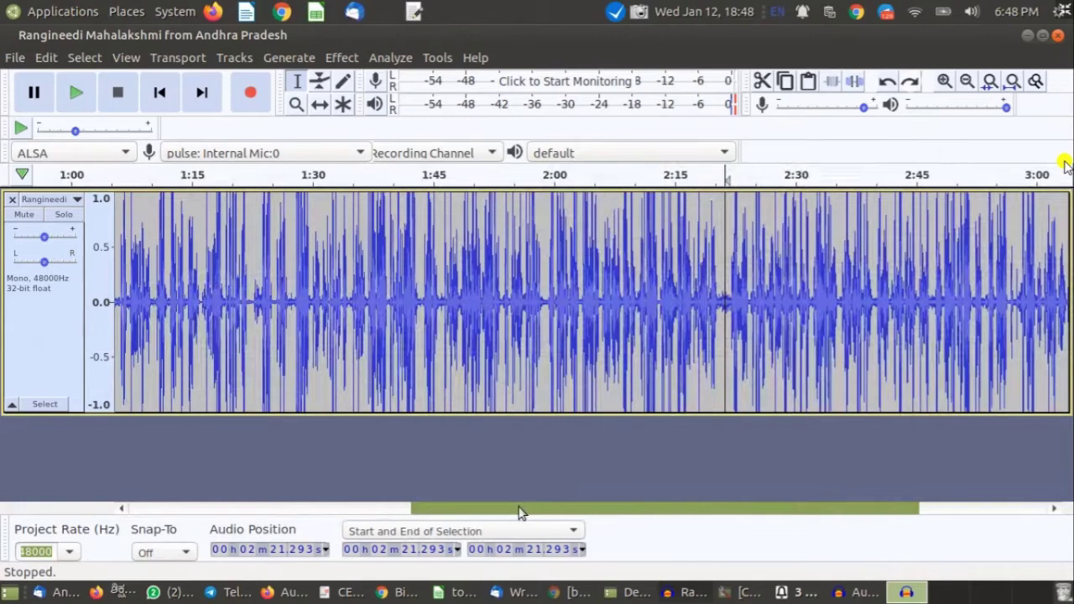
left_click_drag(518, 512, 195, 496)
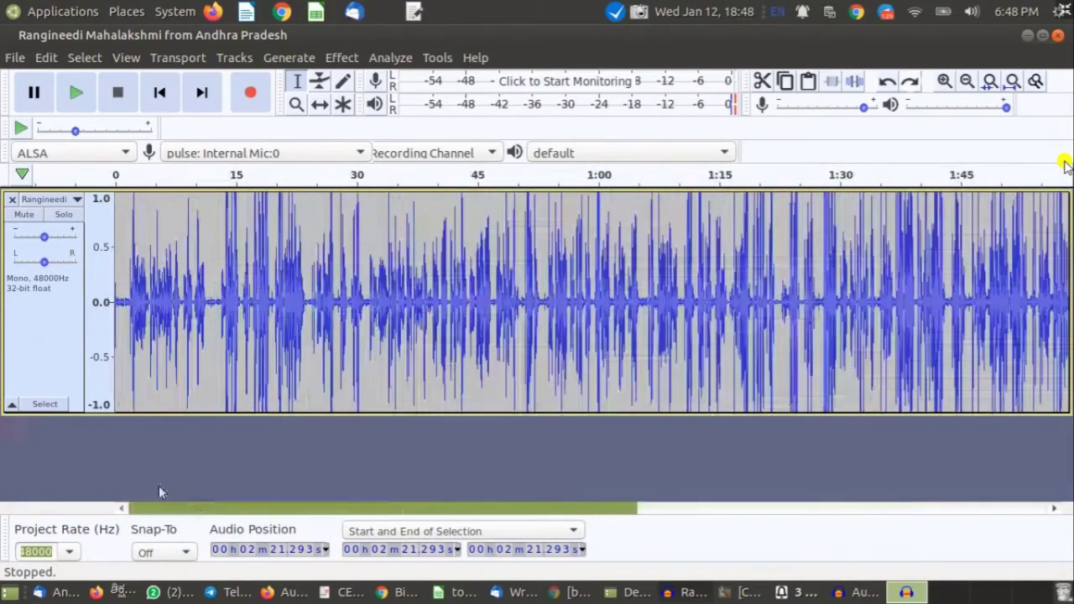
left_click(162, 103)
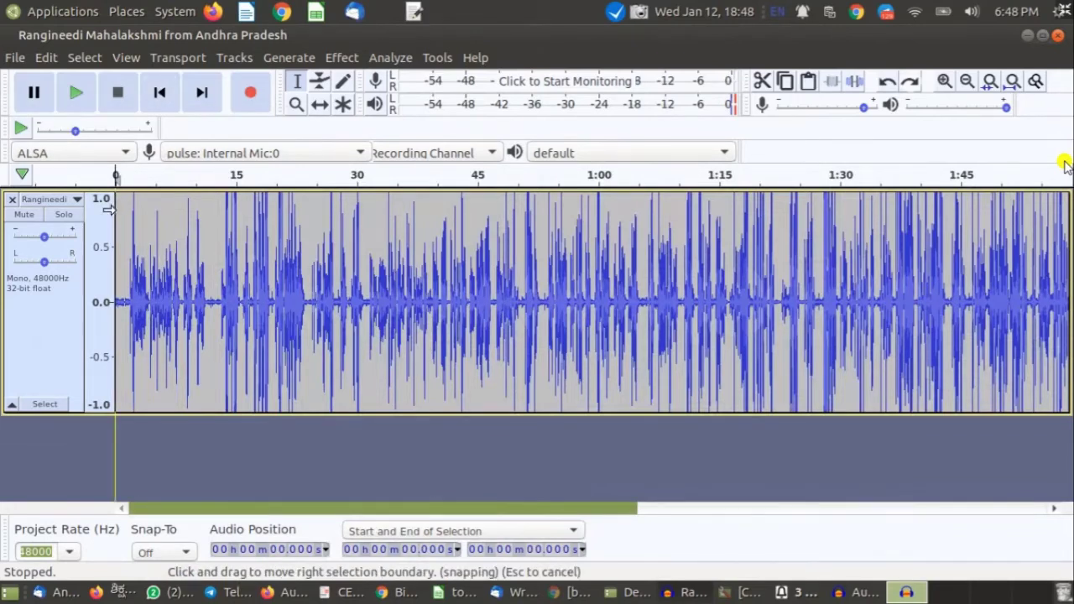
left_click(200, 94)
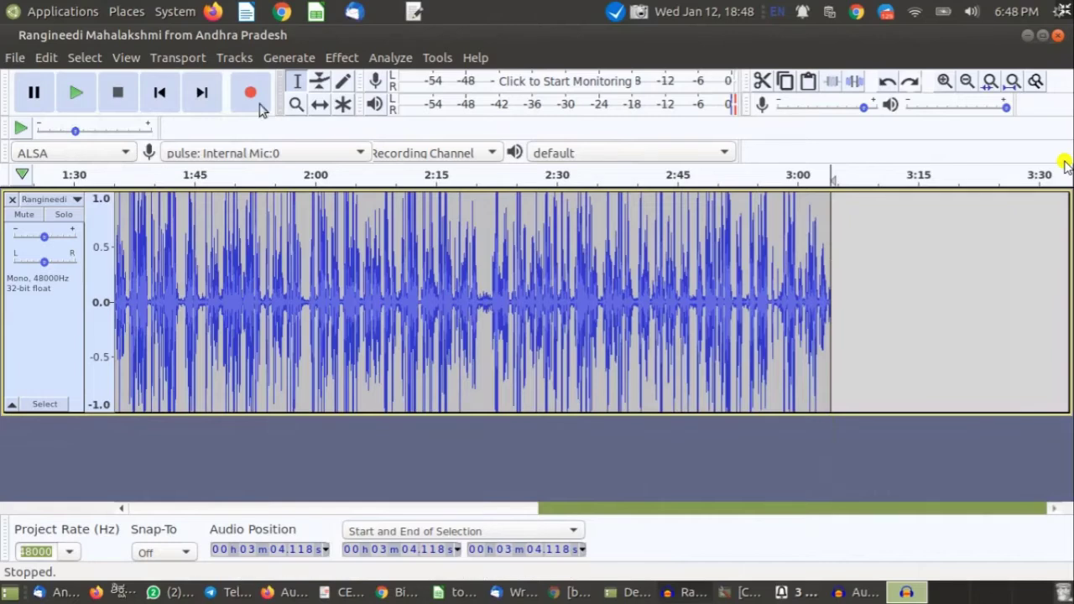
- Skip to the start, play the amplified recording's opening, then stop
left_click(159, 94)
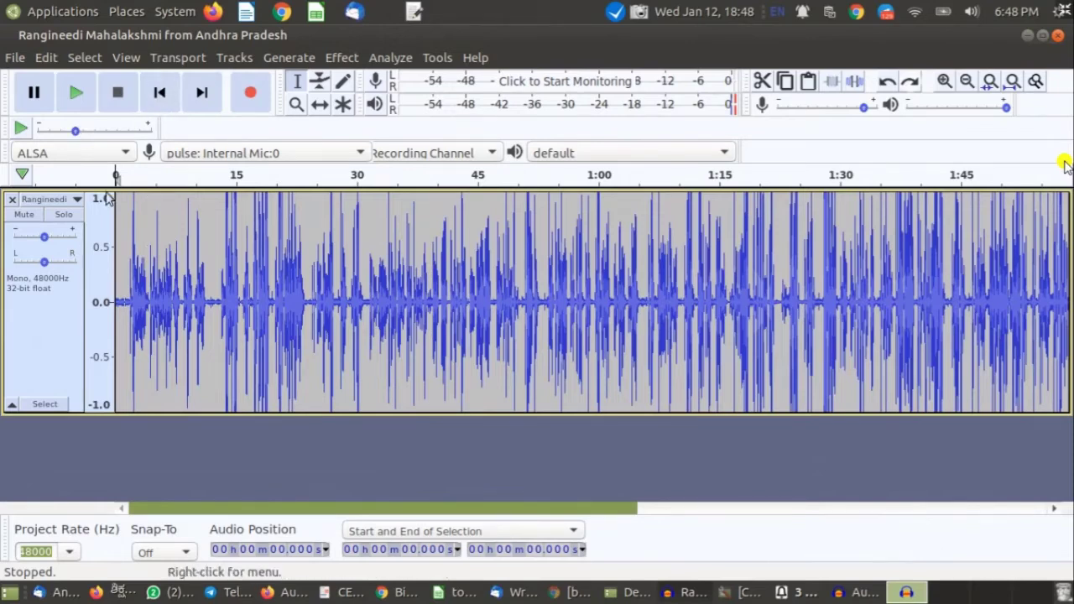
left_click(76, 95)
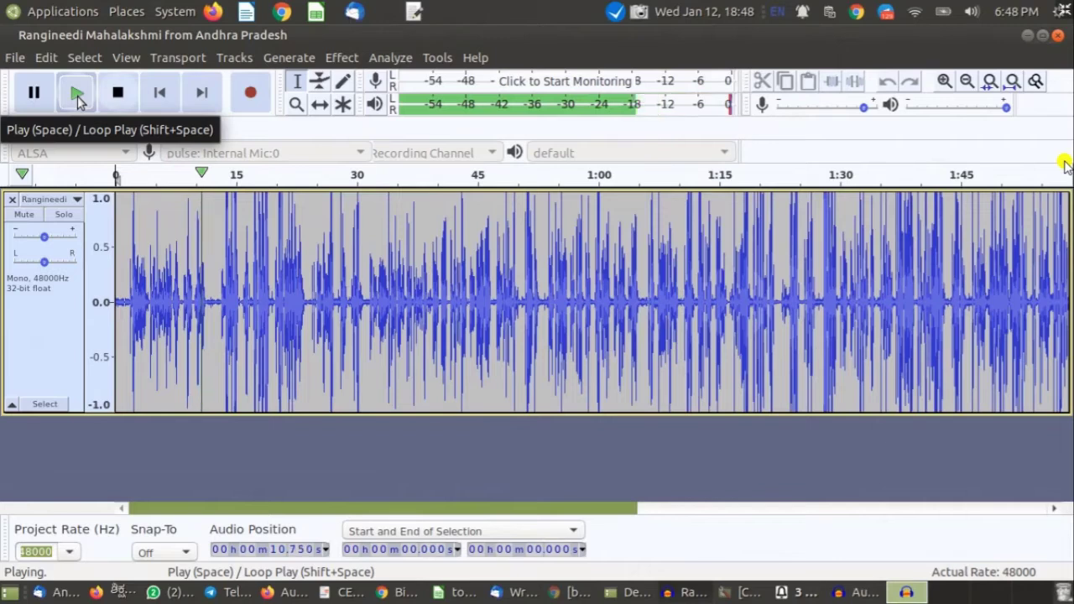
left_click(115, 108)
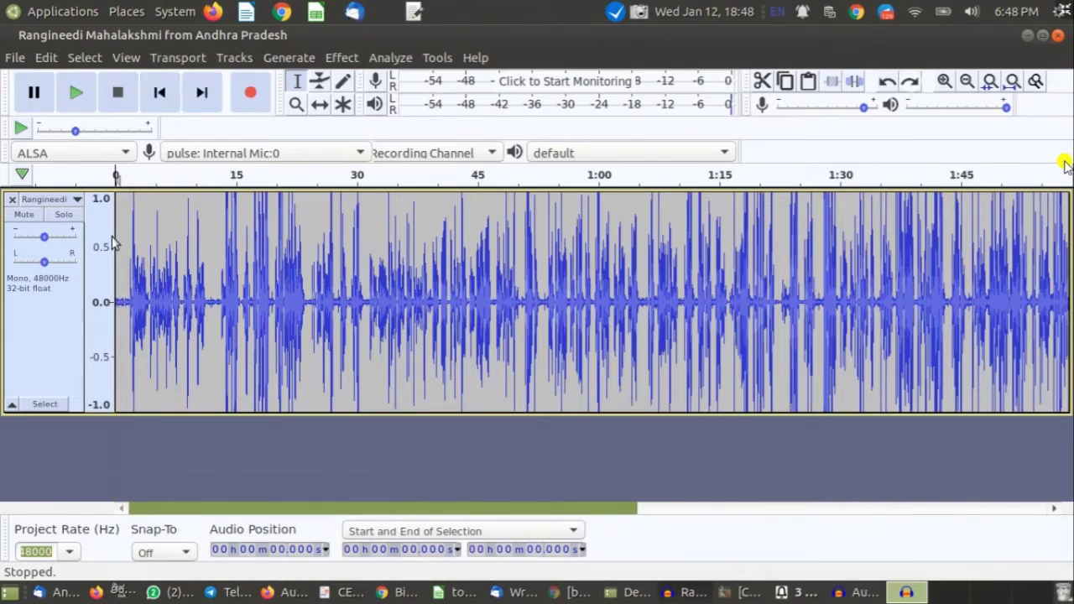
- Select 0–1.25 s of silence at the track start and delete it via Edit > Delete
left_click(84, 92)
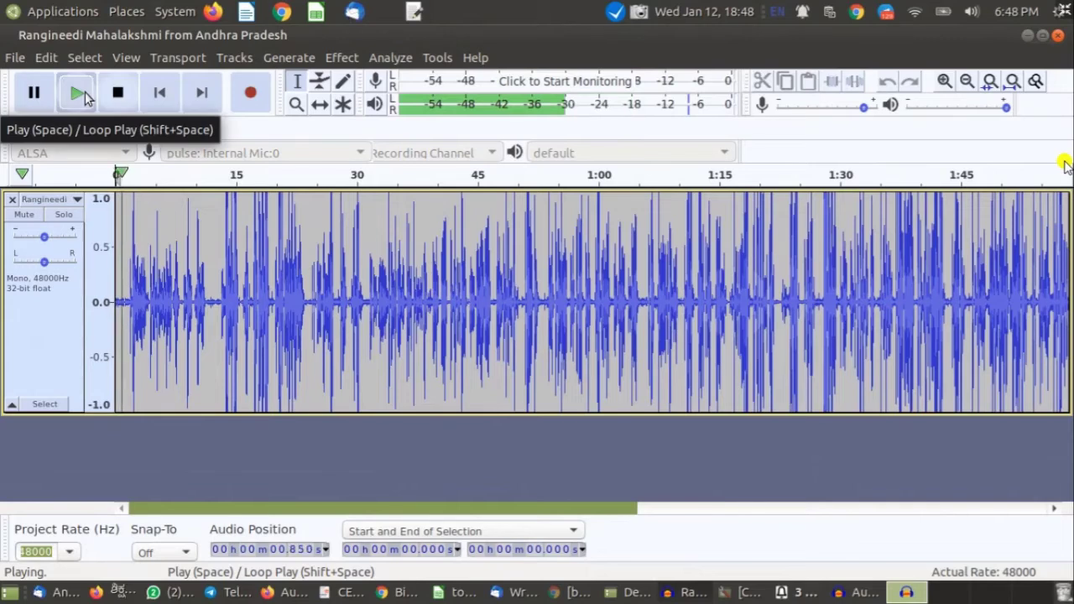
left_click(116, 99)
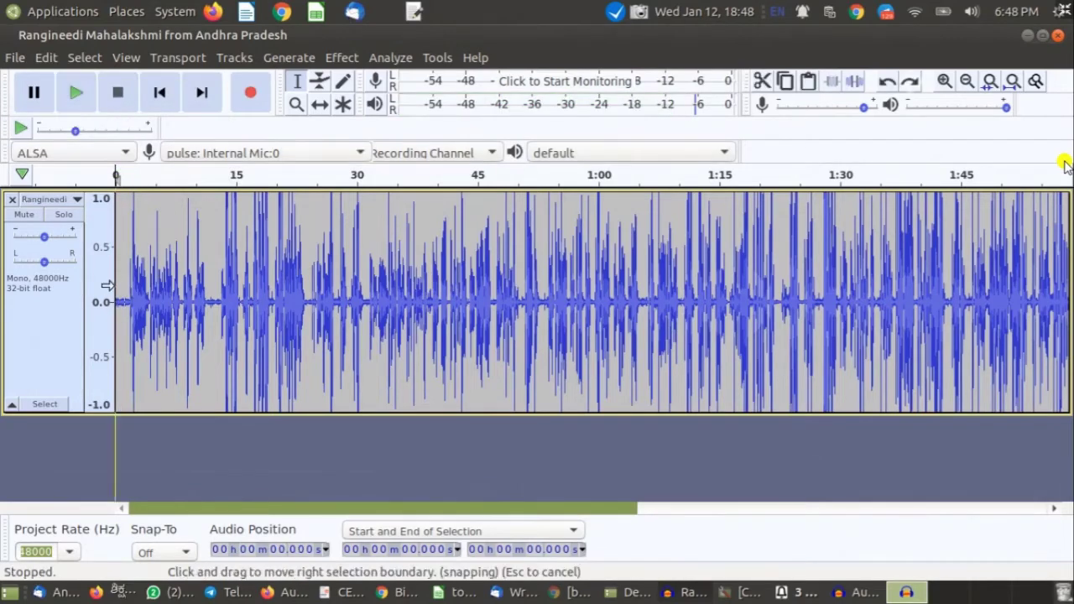
left_click_drag(125, 302, 116, 307)
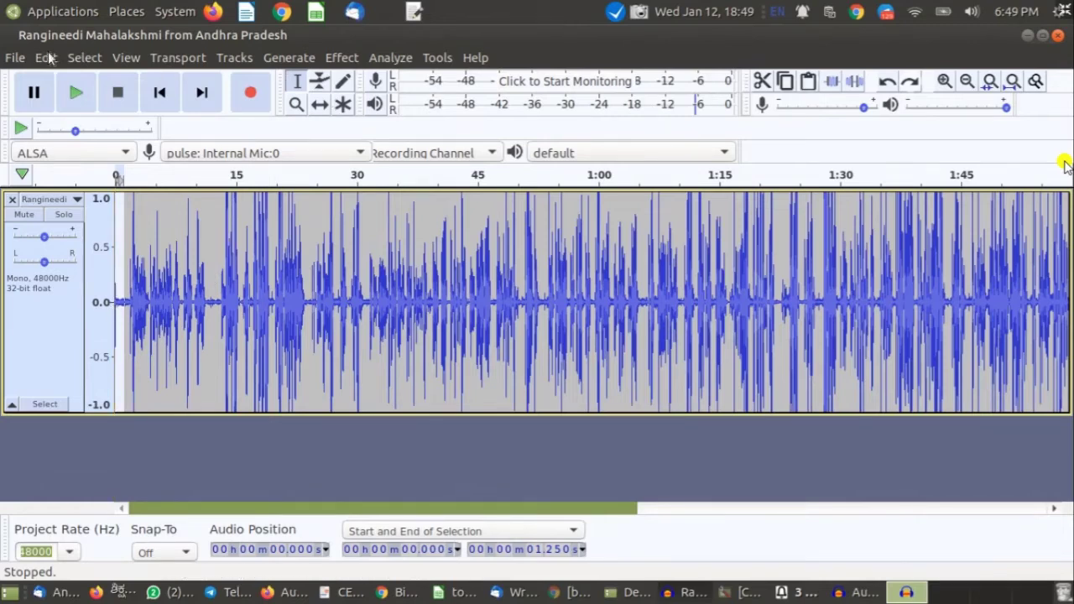
left_click(44, 57)
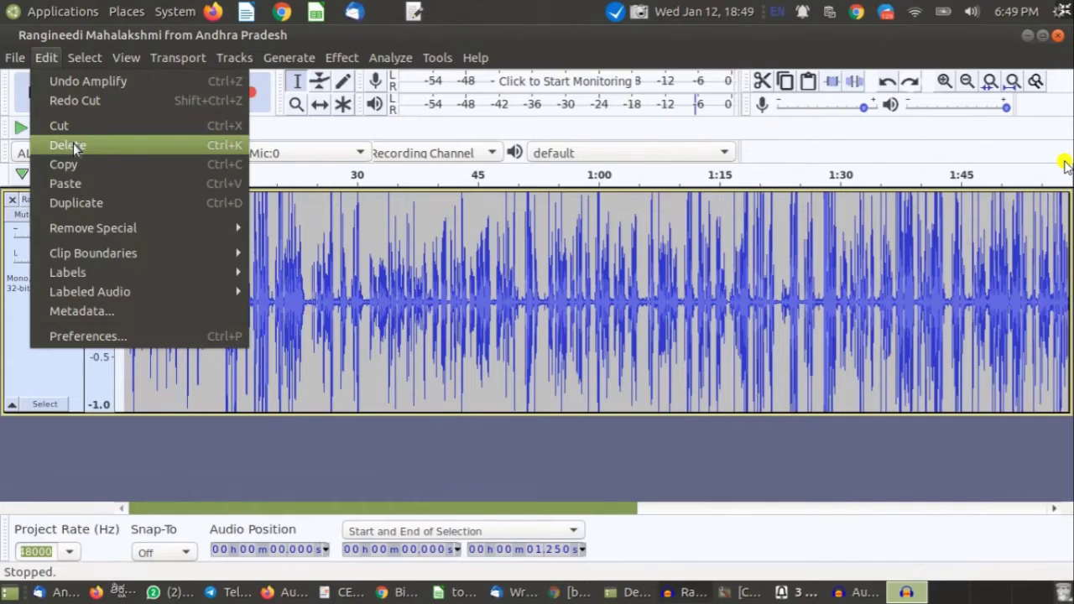
left_click(67, 145)
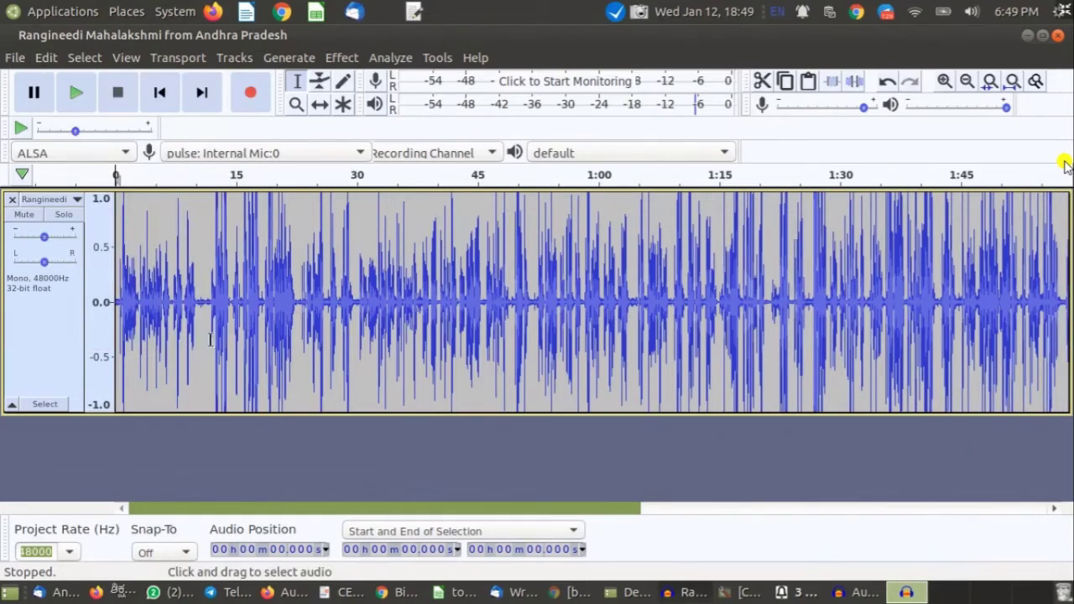
left_click(77, 95)
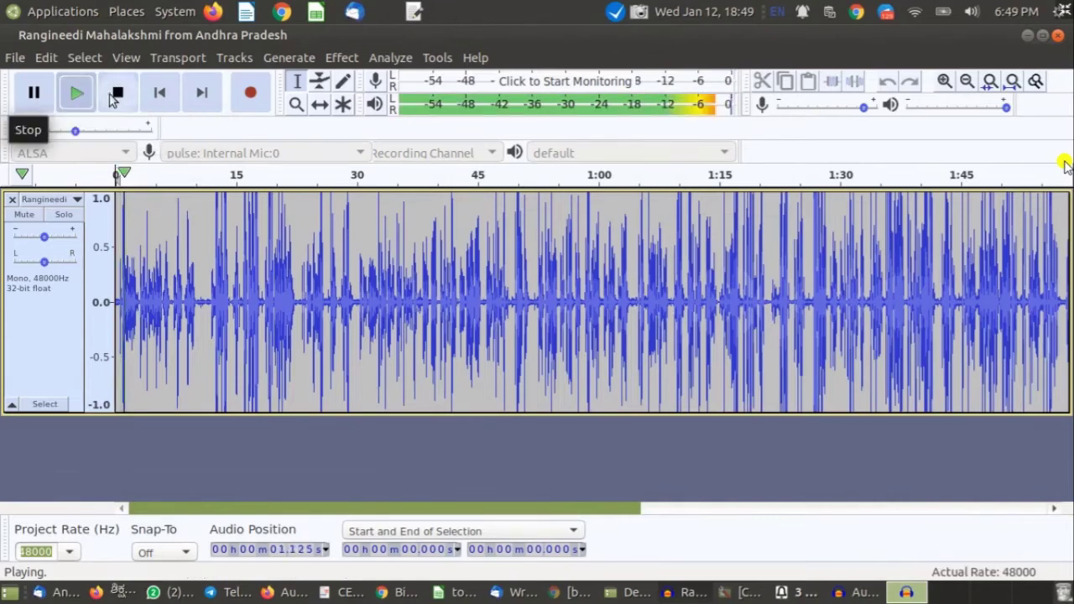
left_click(115, 94)
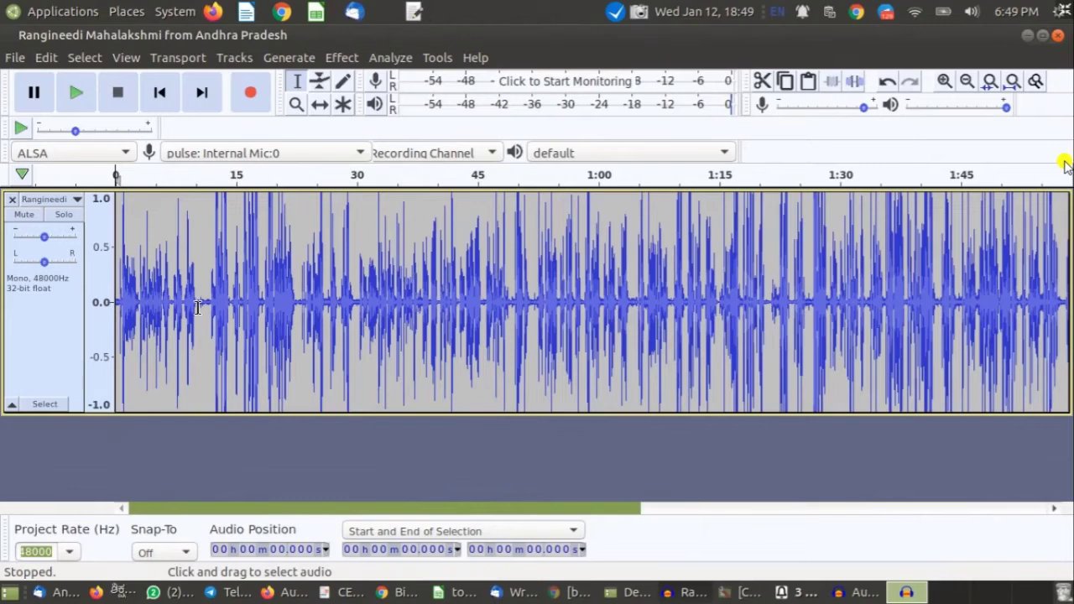
left_click_drag(197, 307, 204, 307)
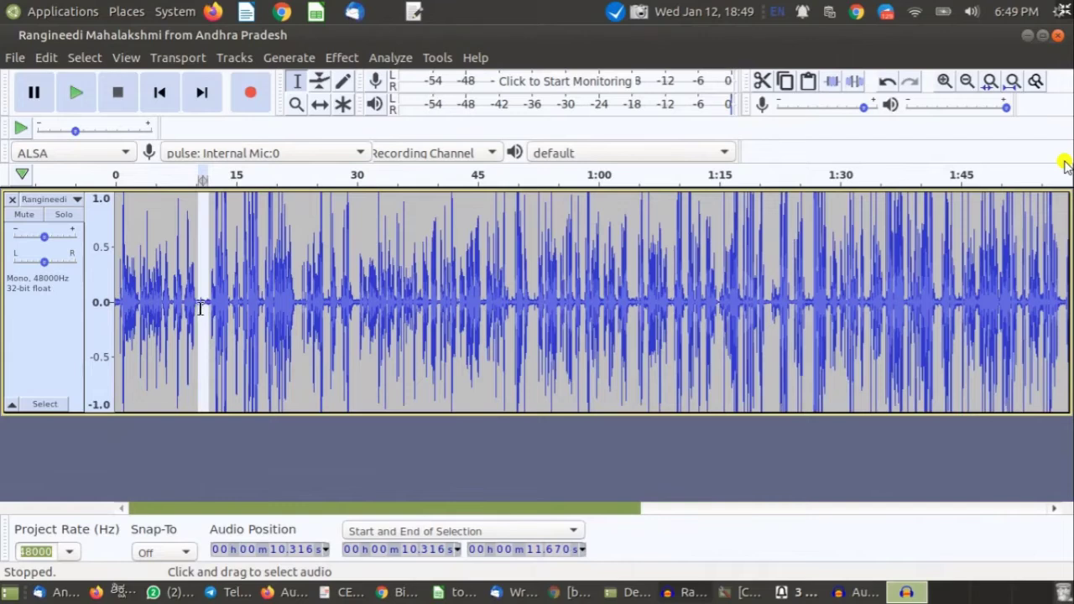
left_click(46, 58)
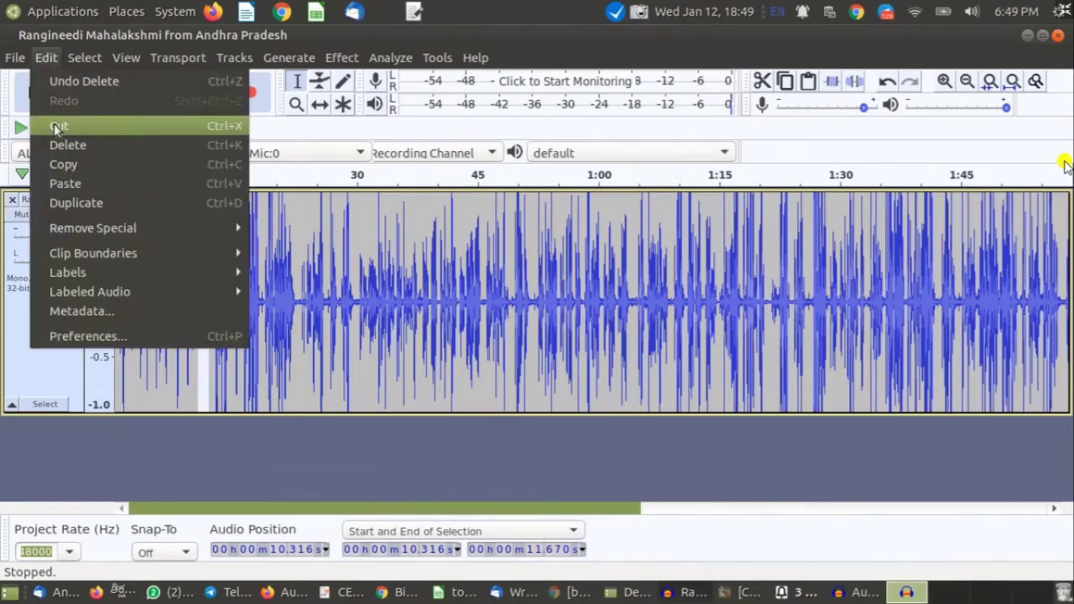
left_click(319, 390)
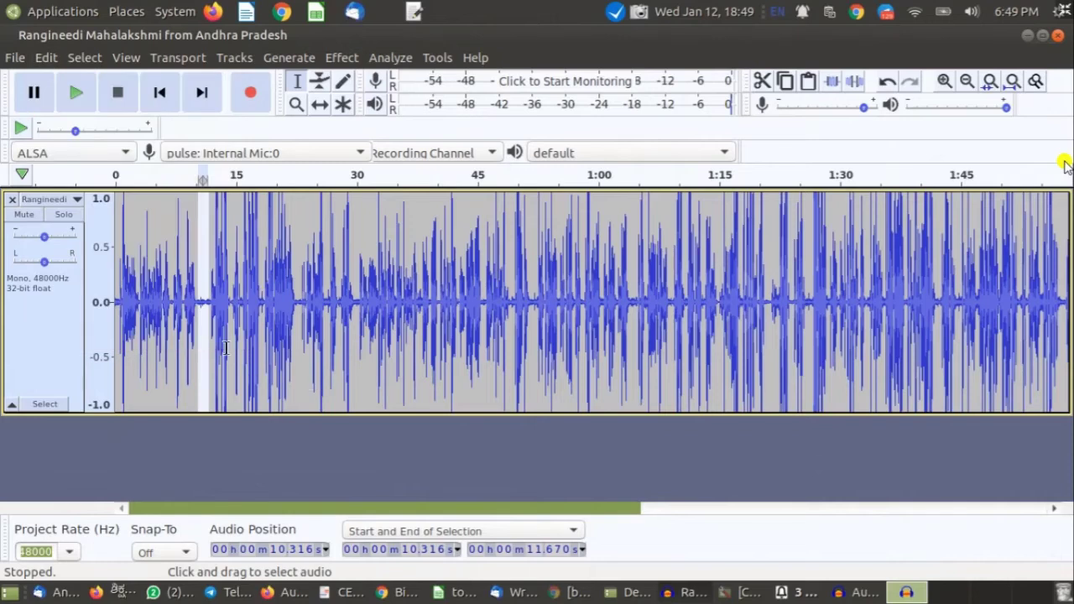
left_click(185, 313)
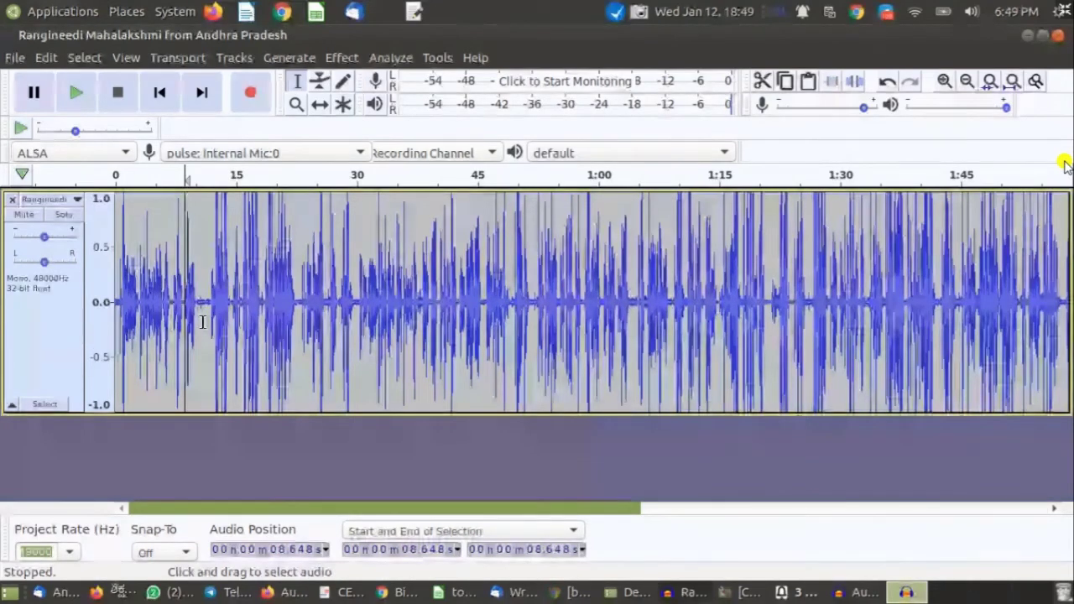
left_click(115, 312)
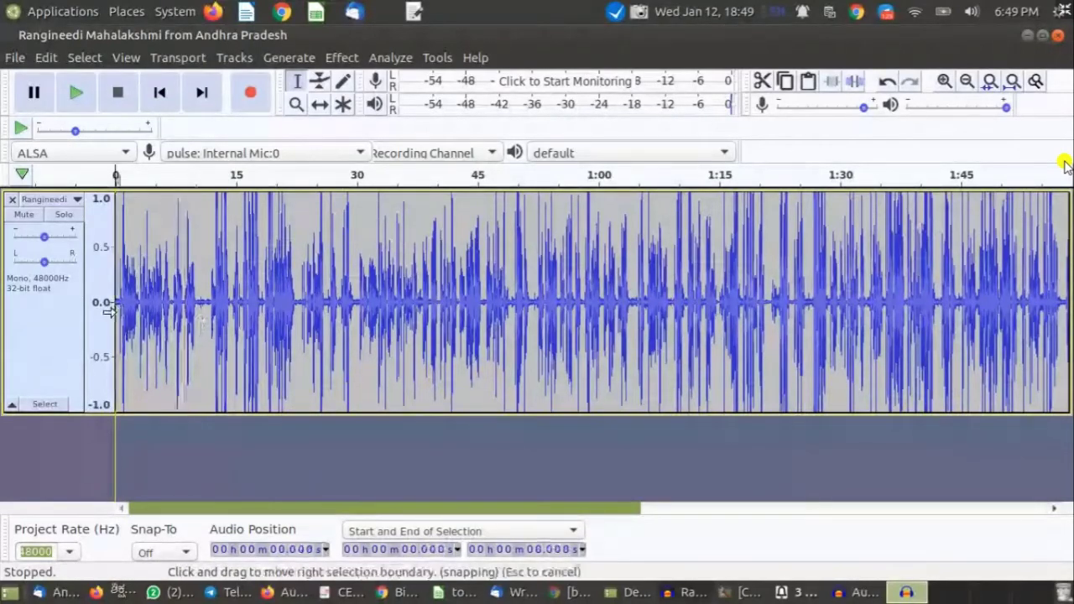
key("space")
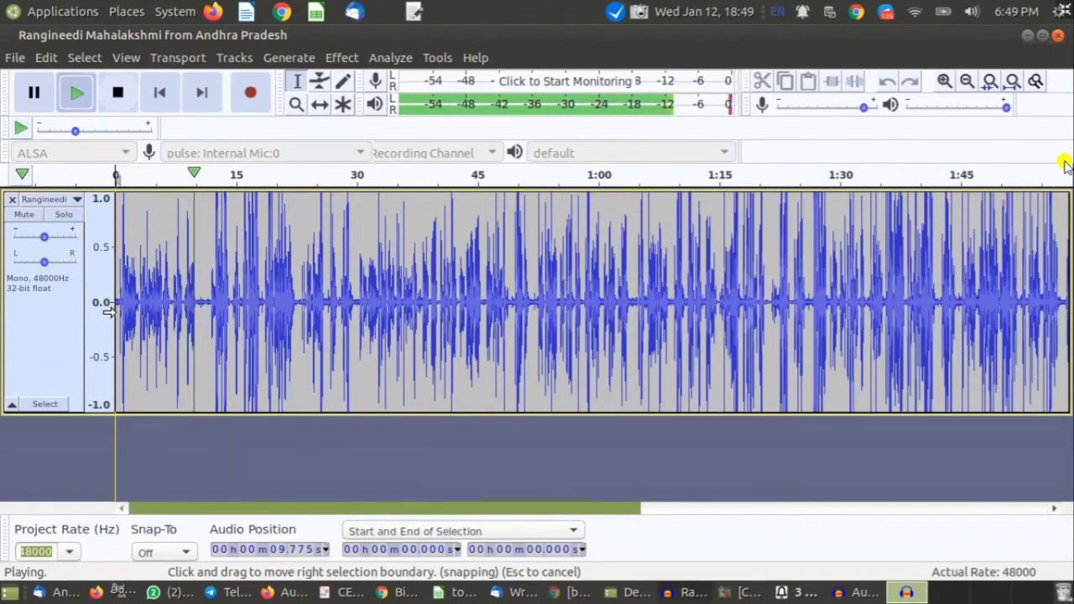
key("space")
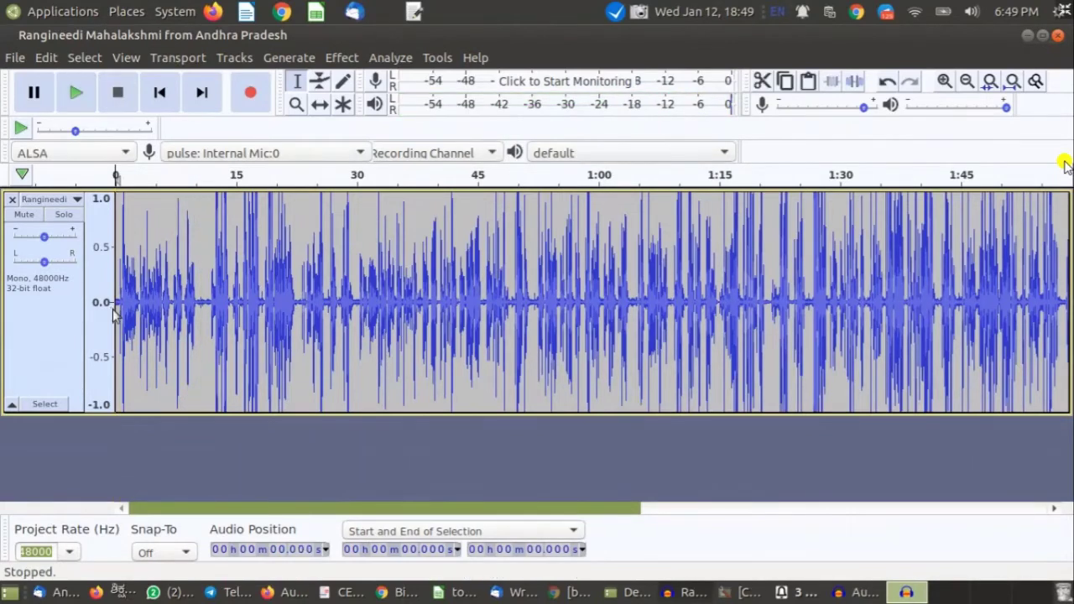
left_click(160, 306)
key("space")
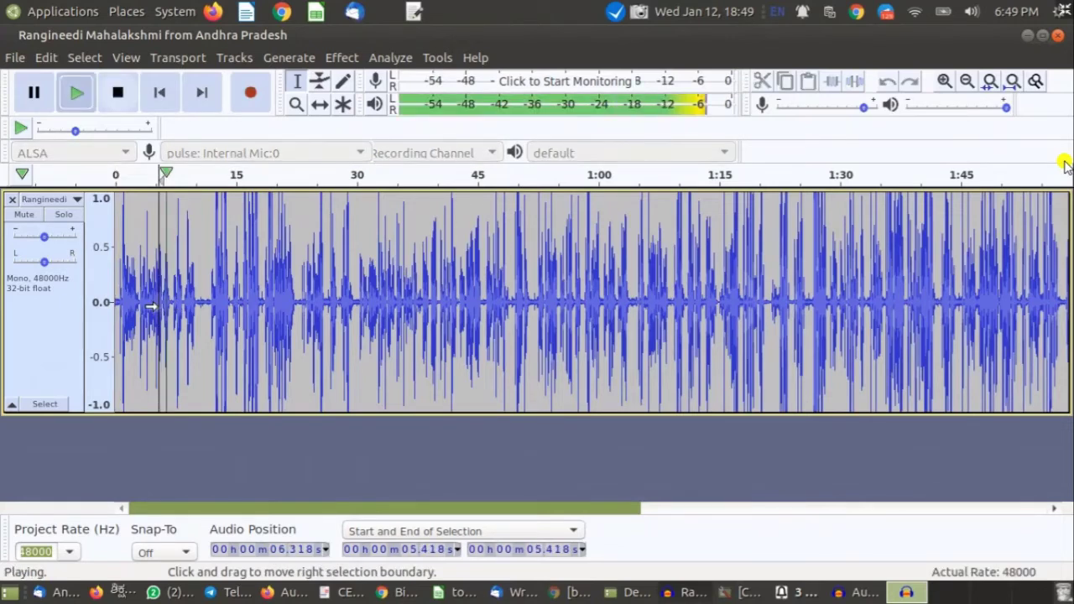
key("space")
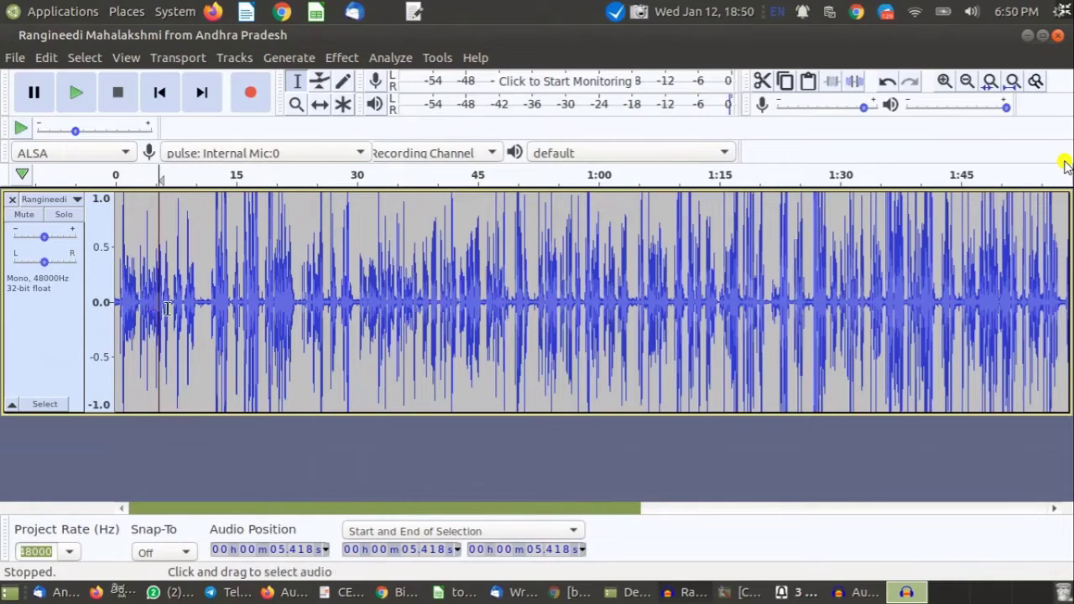
left_click(170, 308)
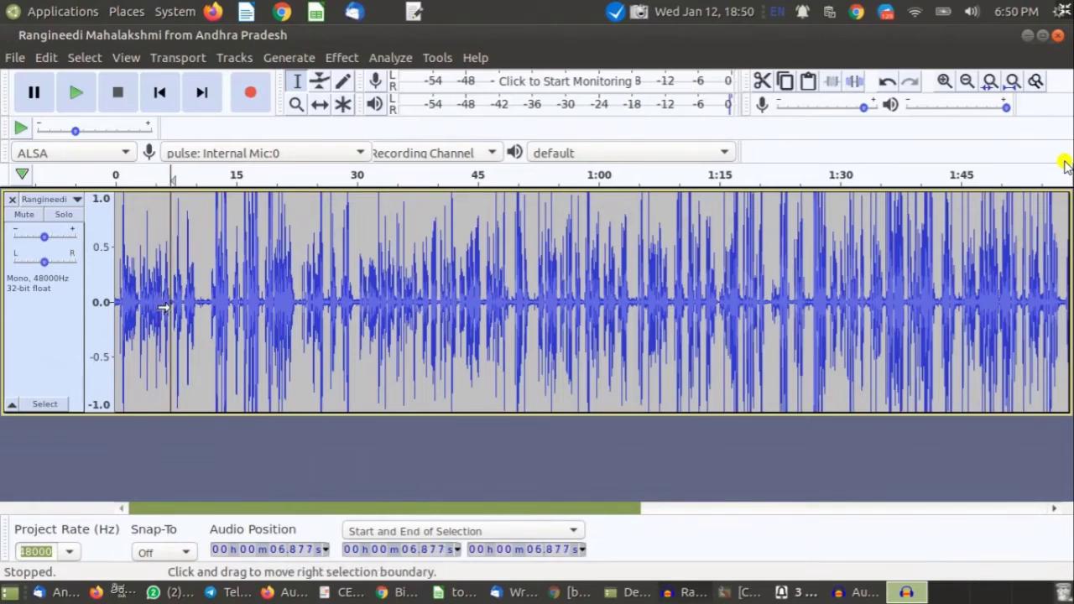
key("space")
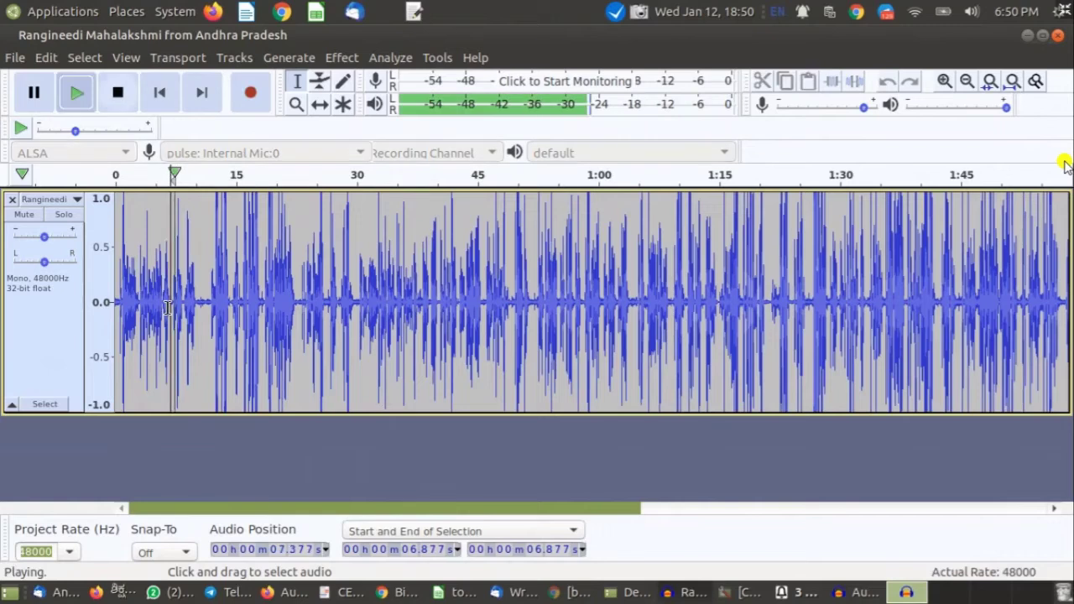
key("space")
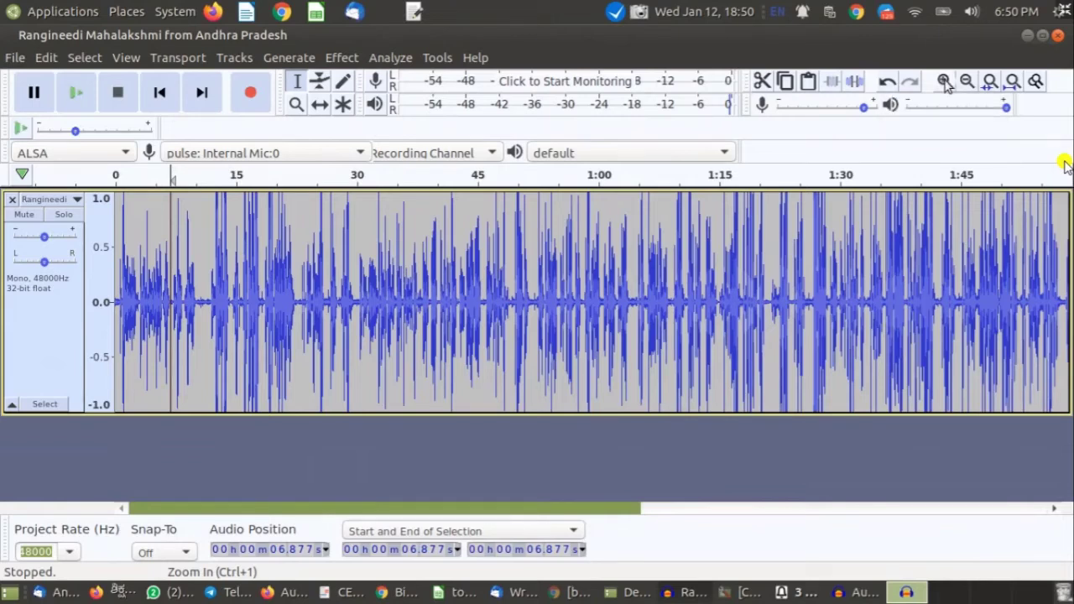
- Zoom the waveform to about a 30-second view and set the playback point near 7.2 s
left_click(945, 82)
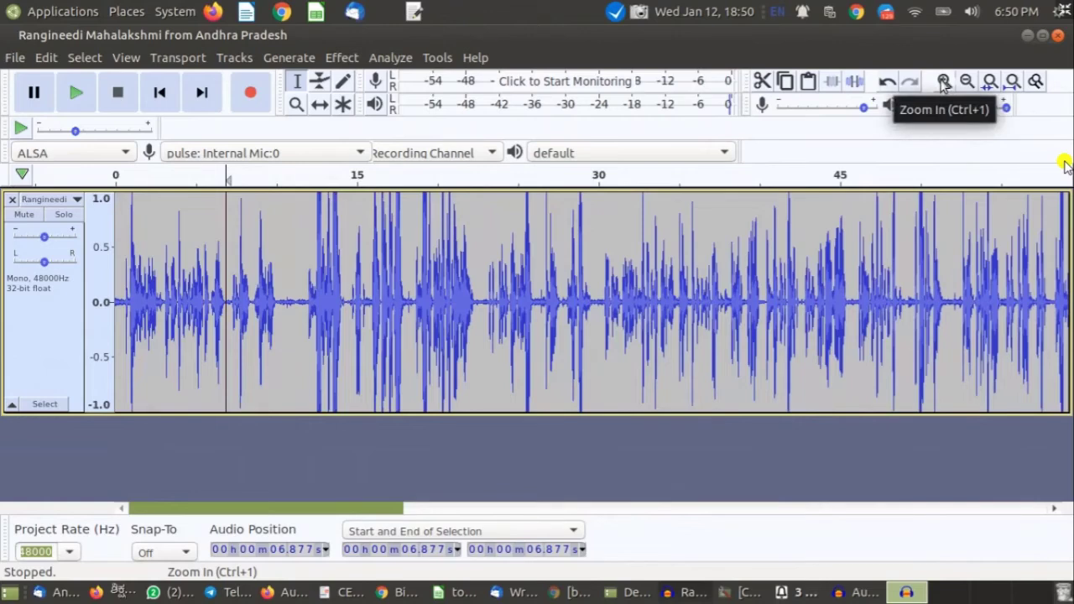
left_click(945, 82)
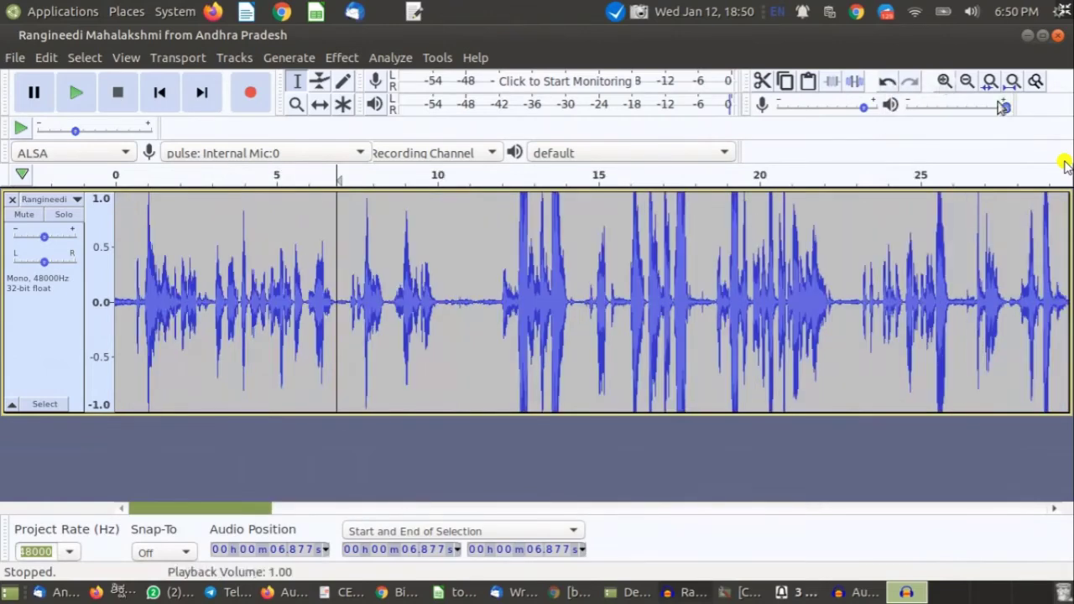
left_click(945, 83)
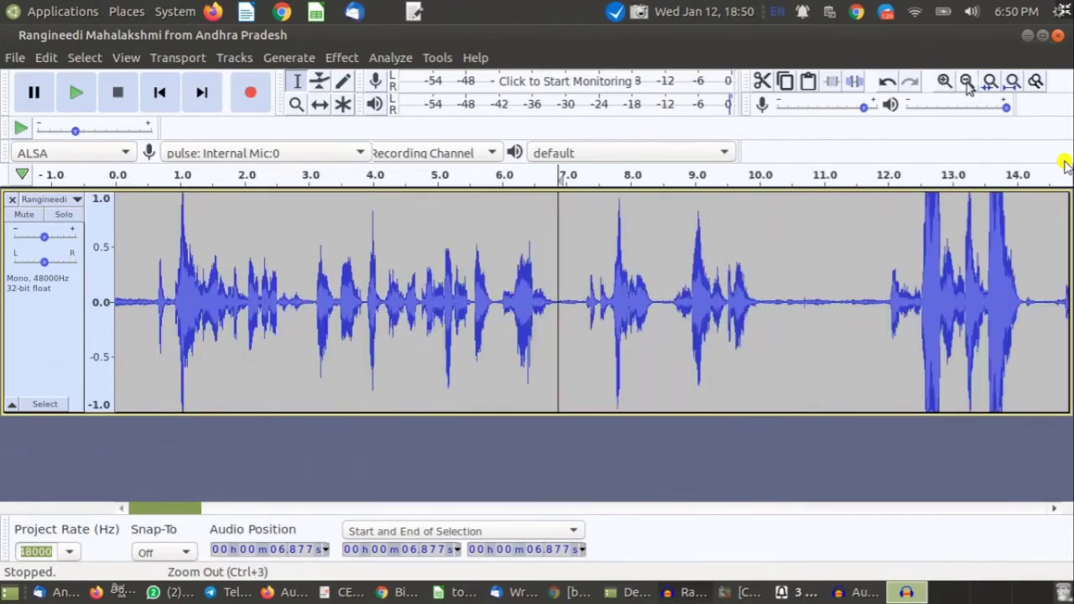
left_click(966, 82)
left_click(966, 82)
left_click(966, 82)
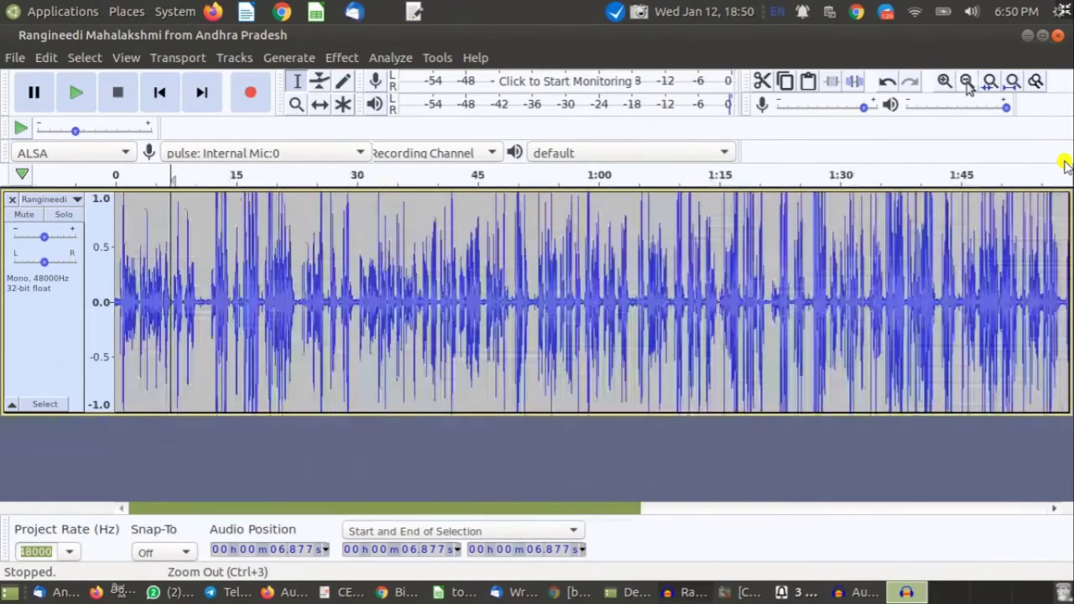
left_click(943, 82)
left_click(944, 83)
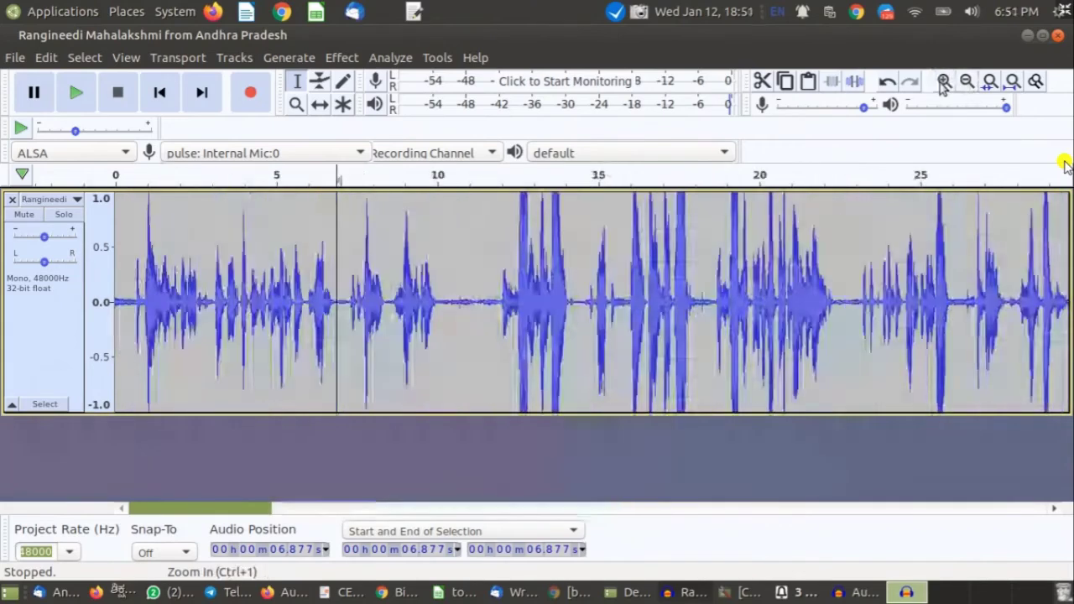
left_click(943, 82)
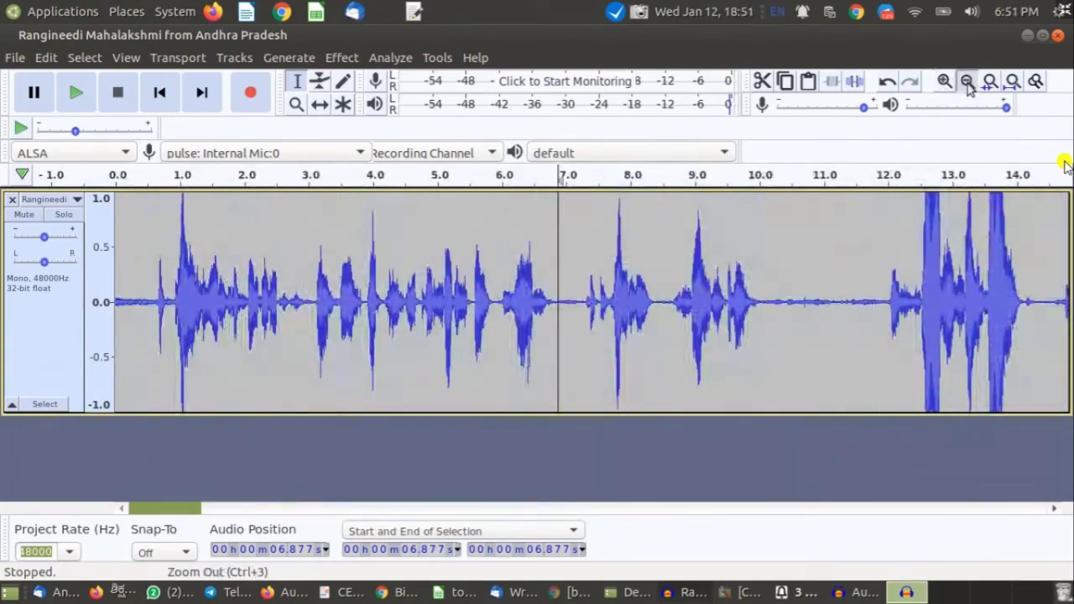
left_click(966, 83)
left_click(342, 303)
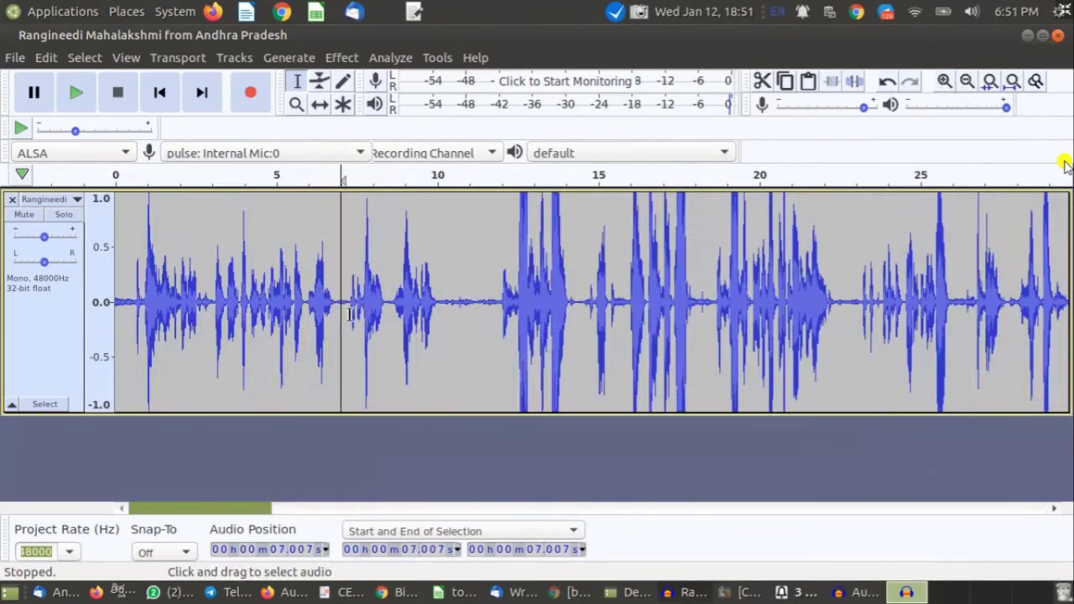
left_click(349, 315)
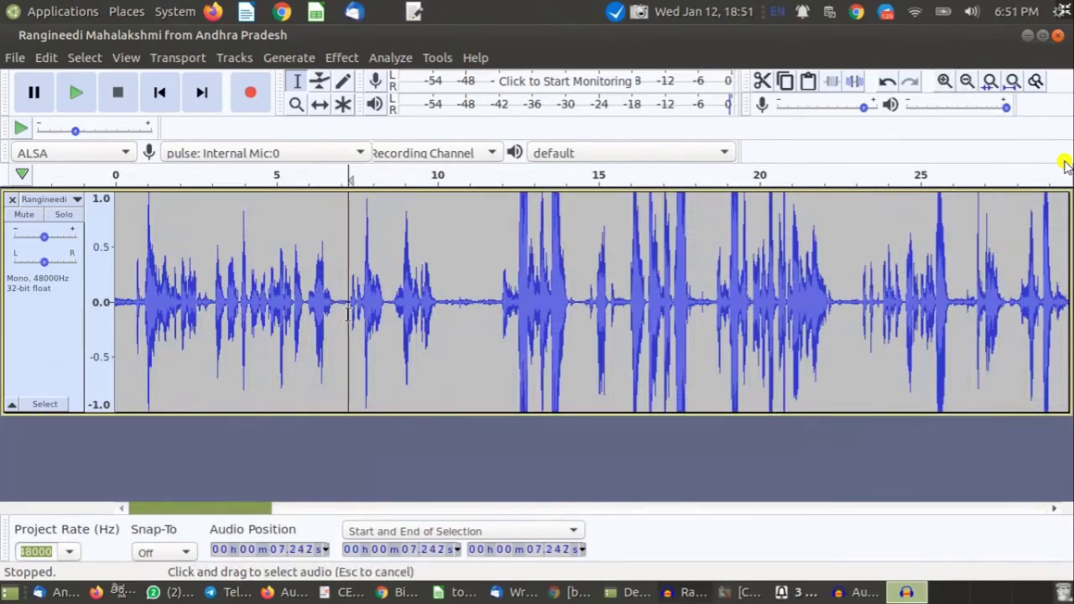
- Play from about 7 s and select the pause around 7.16–7.55 s
key("space")
left_click(340, 316)
key("space")
key("space")
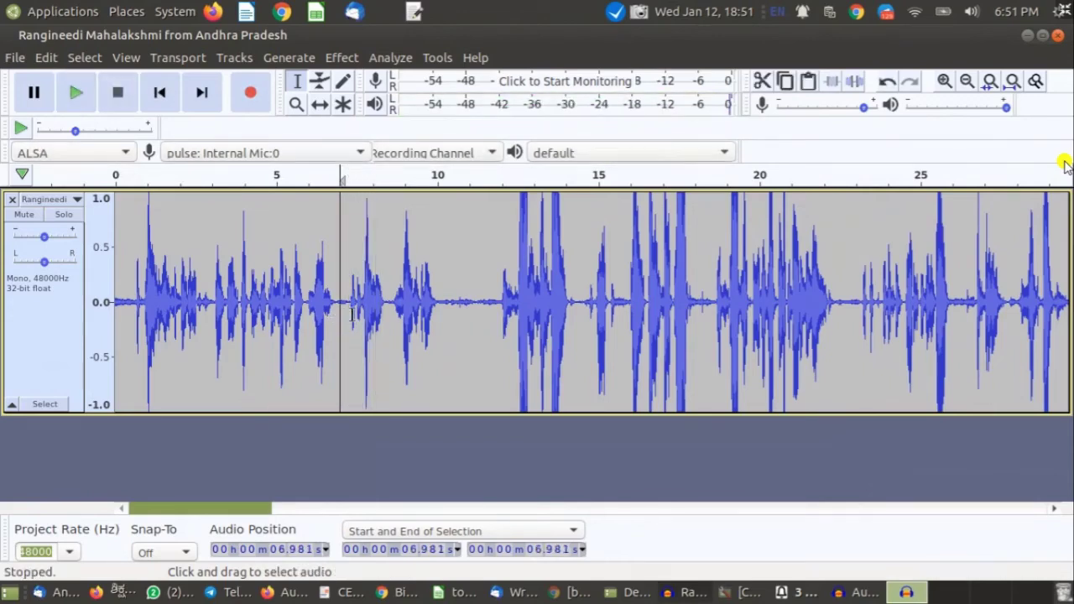
left_click_drag(347, 317, 362, 321)
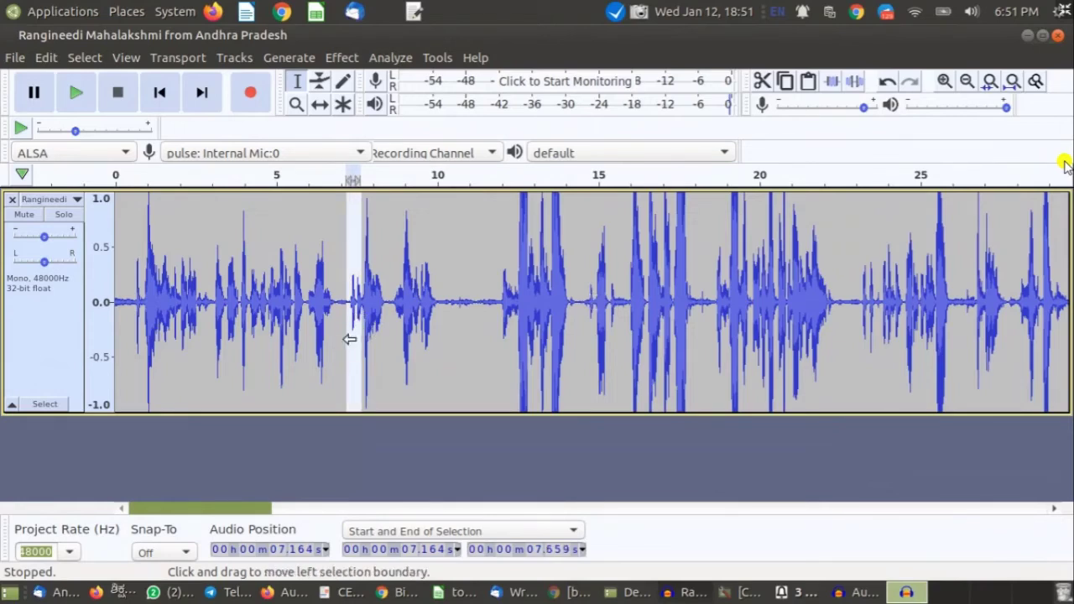
- Replay the gap from 7.085 s and reselect the pause from 7.255 to 7.528 s
left_click(349, 339)
left_click(944, 82)
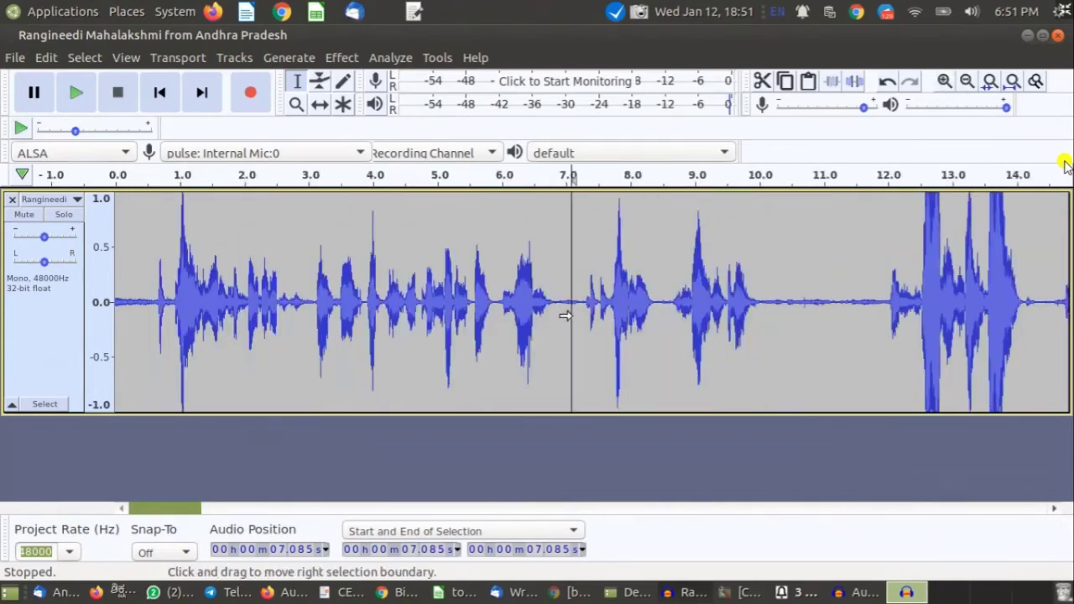
key("space")
key("space")
left_click_drag(582, 323, 598, 327)
key("space")
key("space")
key("space")
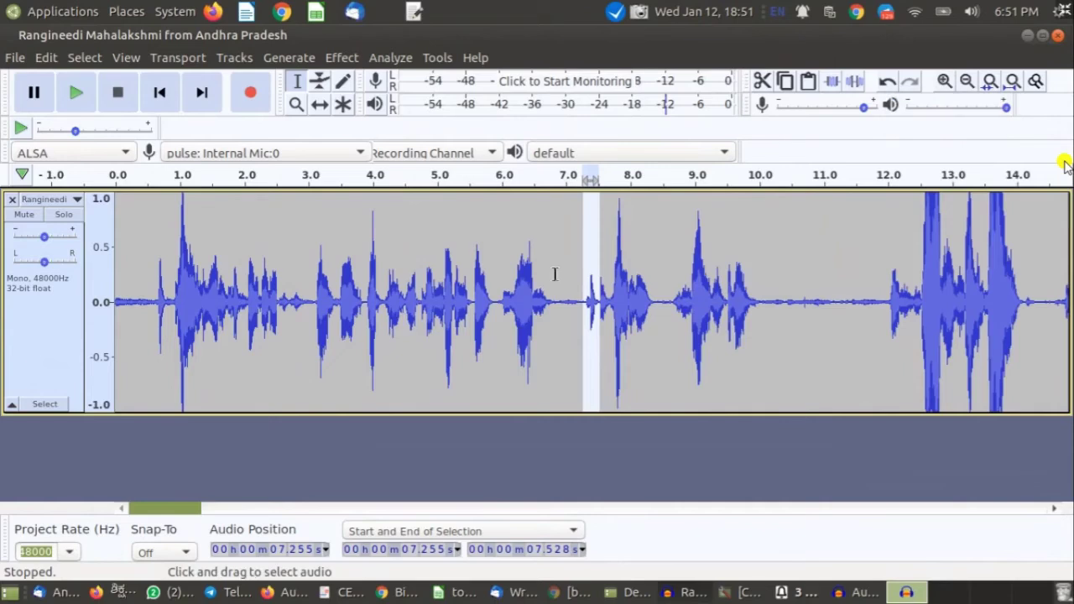
- Zoom out to about 50 seconds and switch to the BigBlueButton webinar
key("ctrl+3")
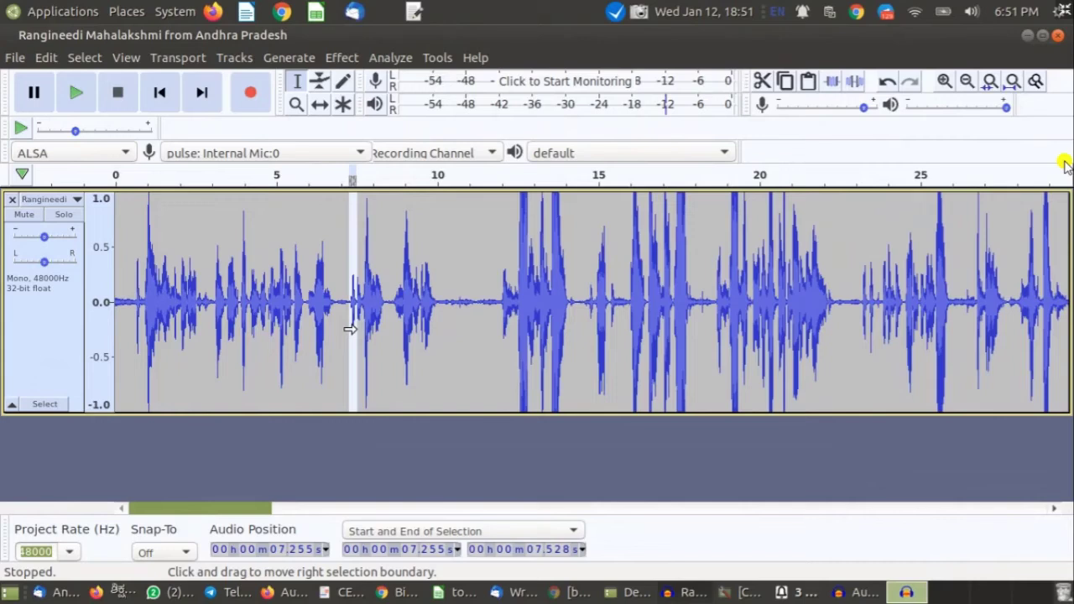
key("ctrl+3")
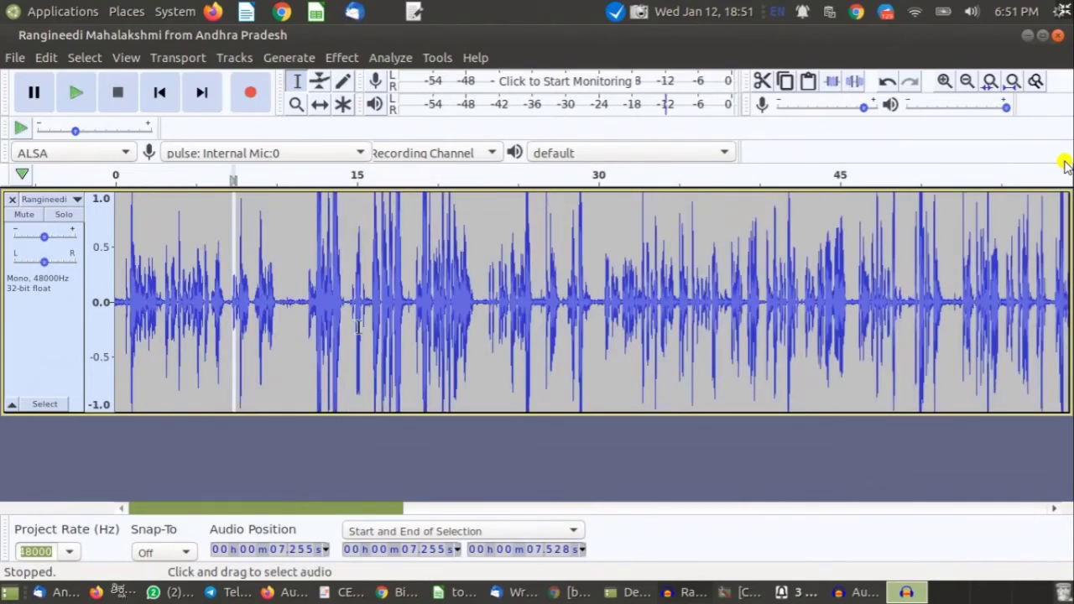
key("alt+Tab")
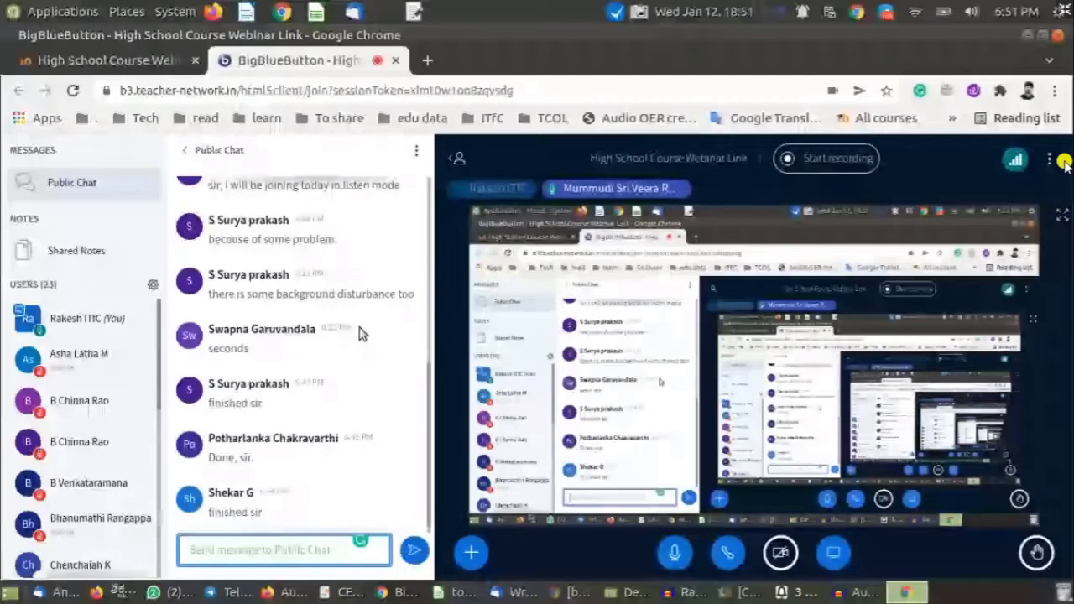
key("alt+Tab")
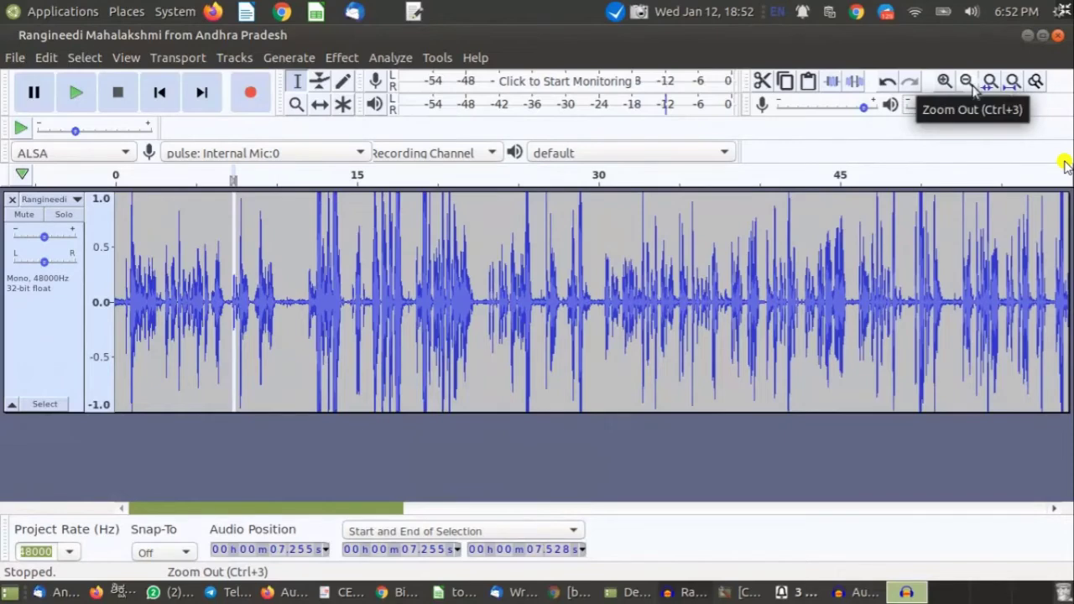
mouse_move(381, 594)
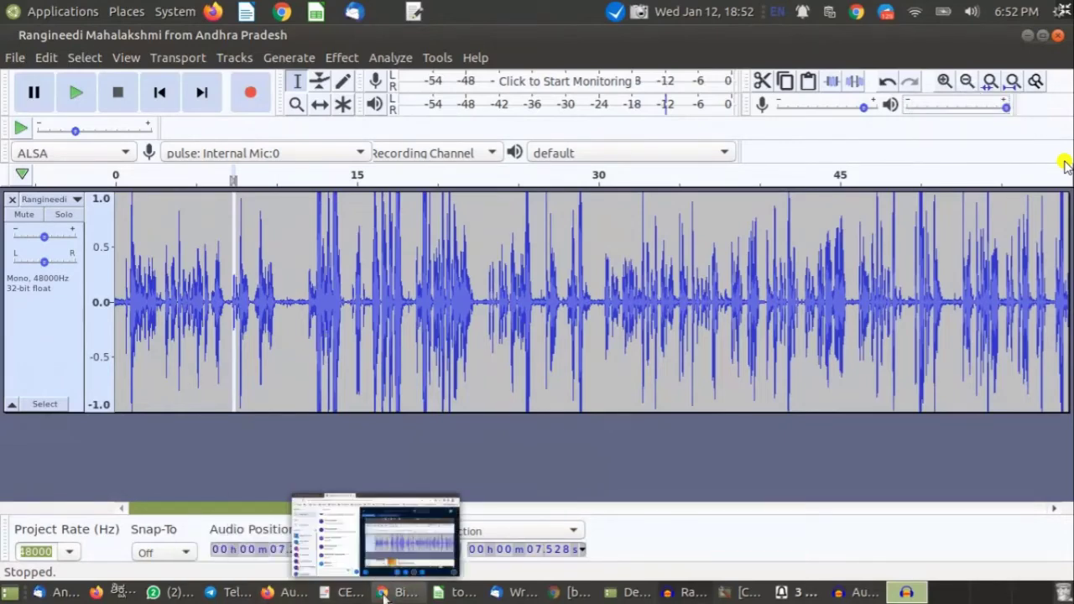
left_click(394, 594)
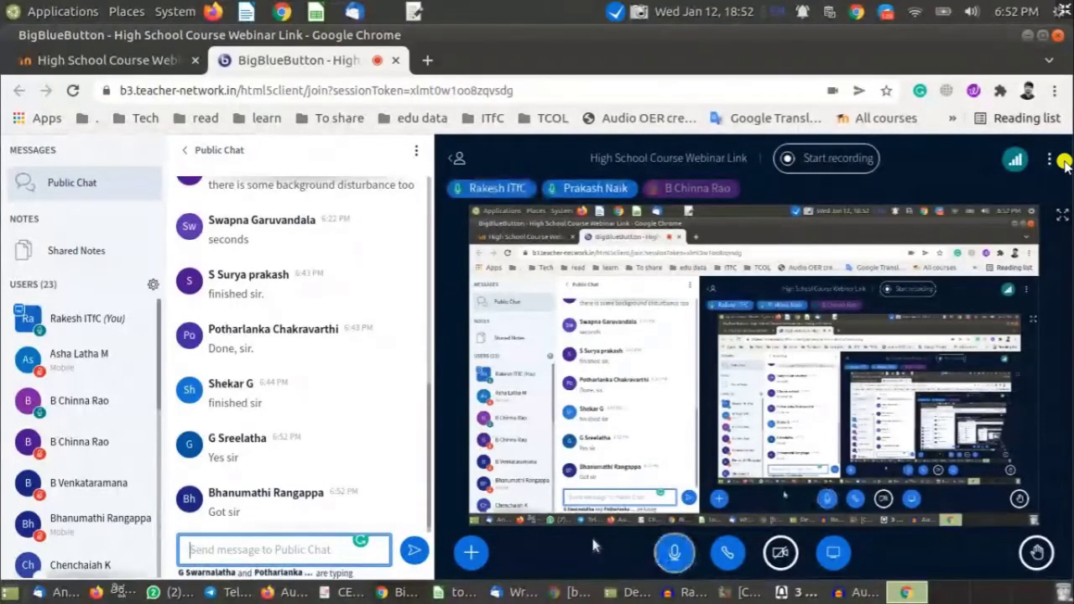
- Return from the BigBlueButton public chat to the Audacity window with Alt+Tab
key("alt+Tab")
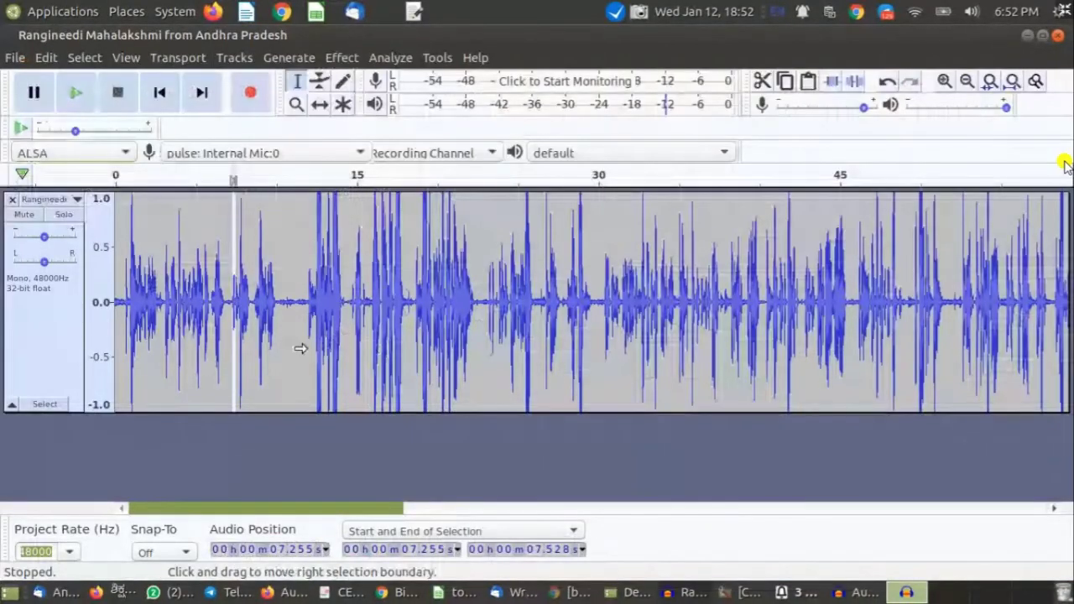
- Zoom out to show the full three-minute recording and drag the track's height into a compact strip
left_click(966, 80)
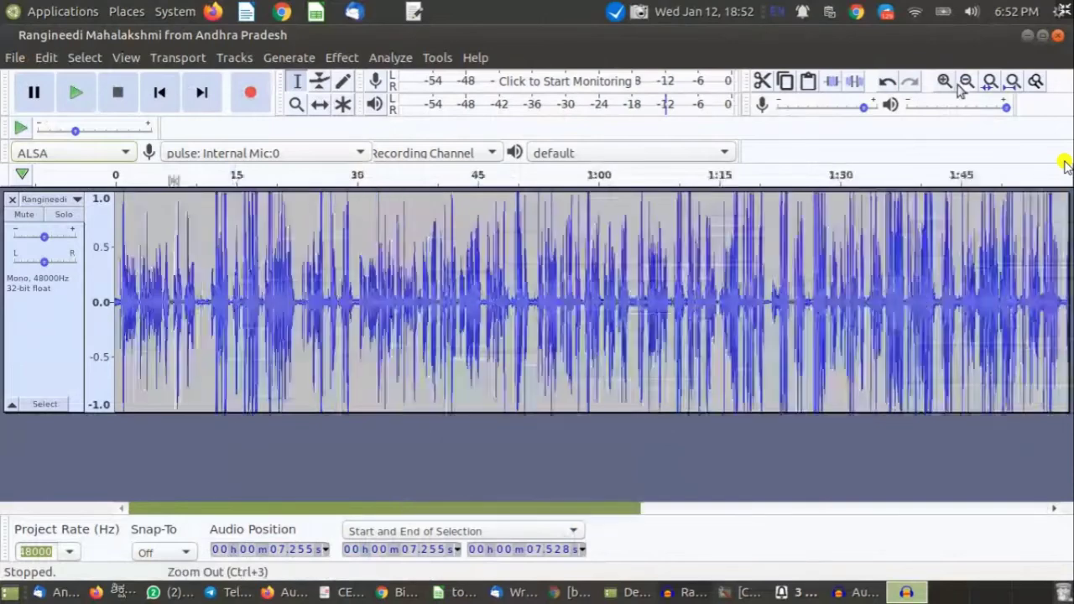
left_click(966, 80)
left_click(210, 344)
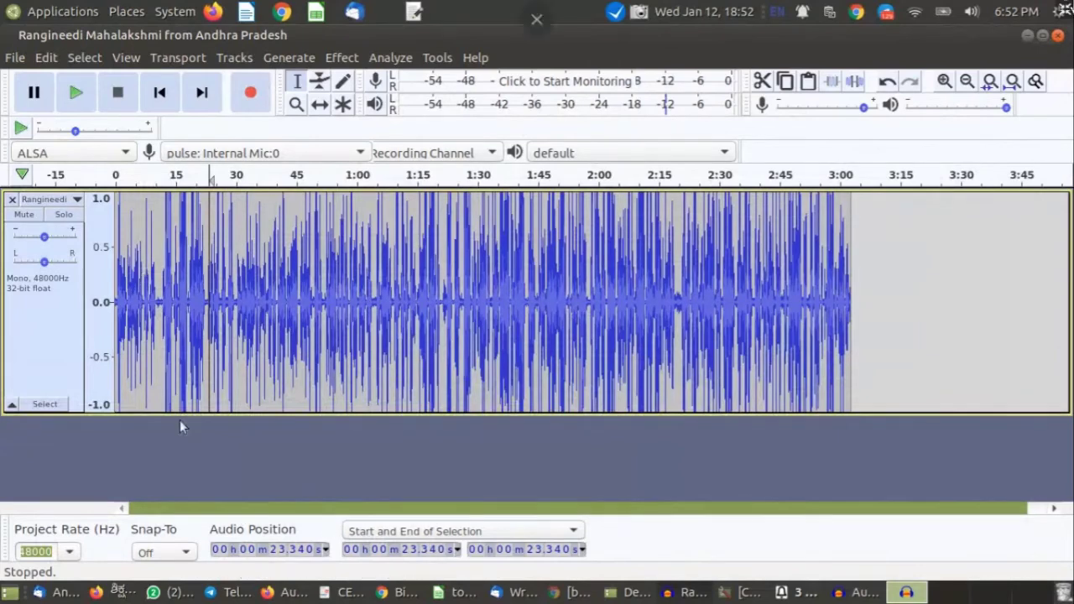
left_click_drag(191, 411, 221, 308)
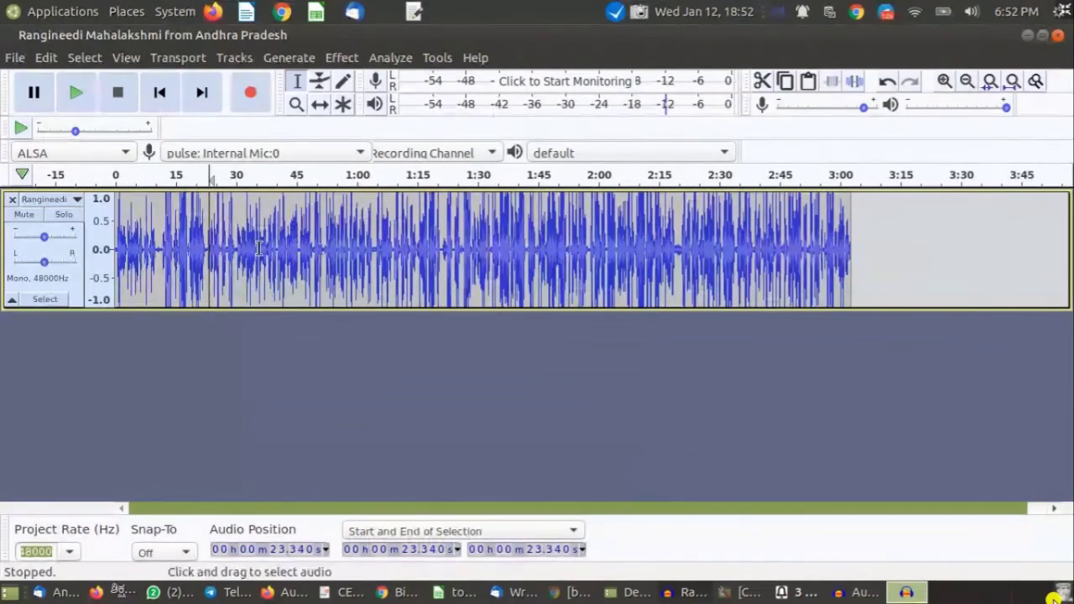
- Play the speech recording from the very beginning
left_click(139, 256)
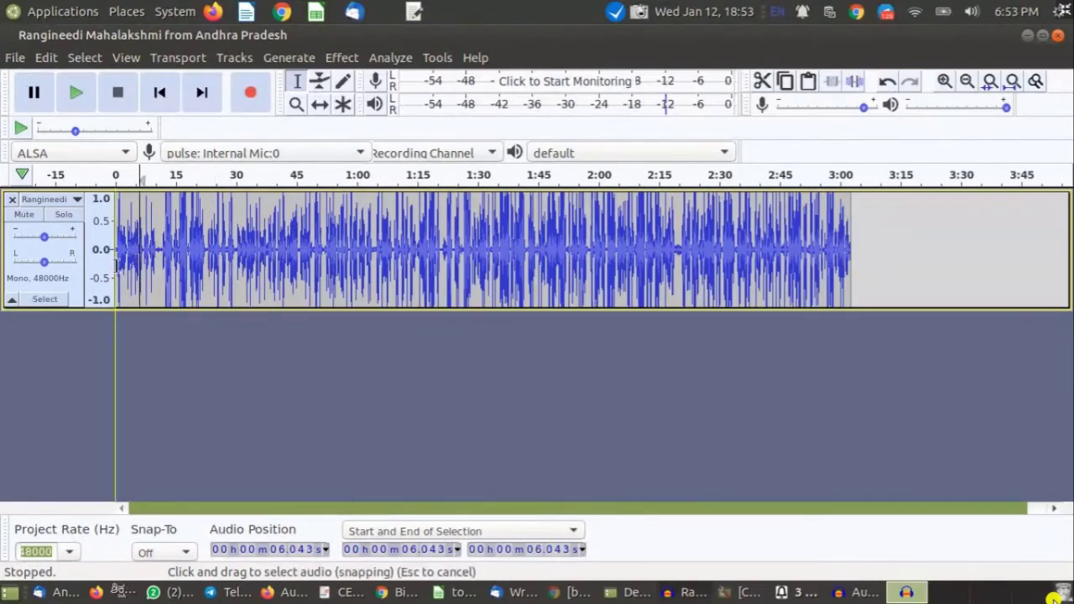
left_click(126, 267)
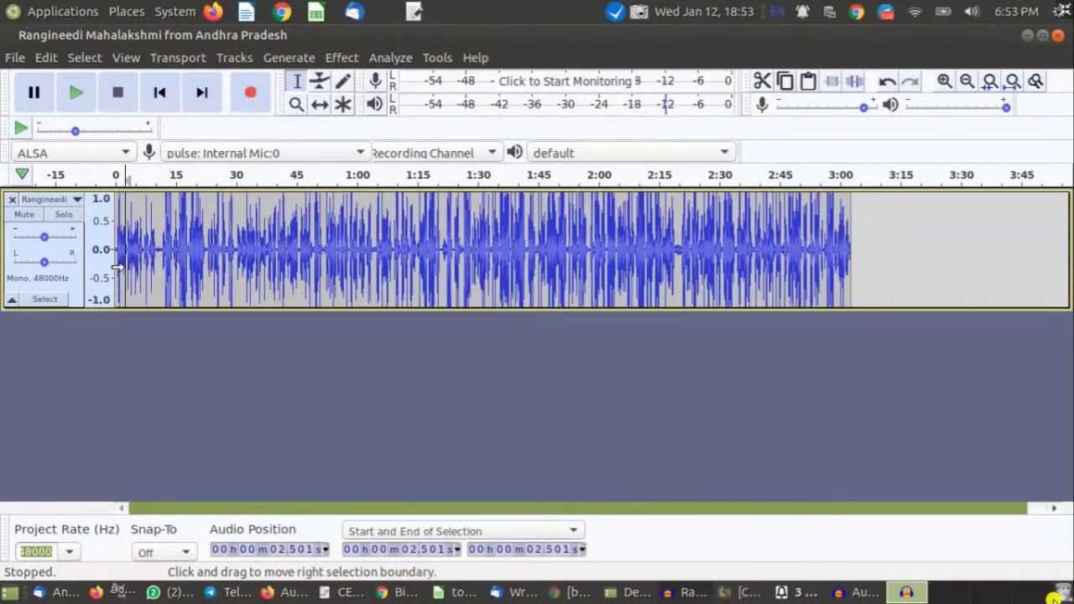
key("Home")
key("space")
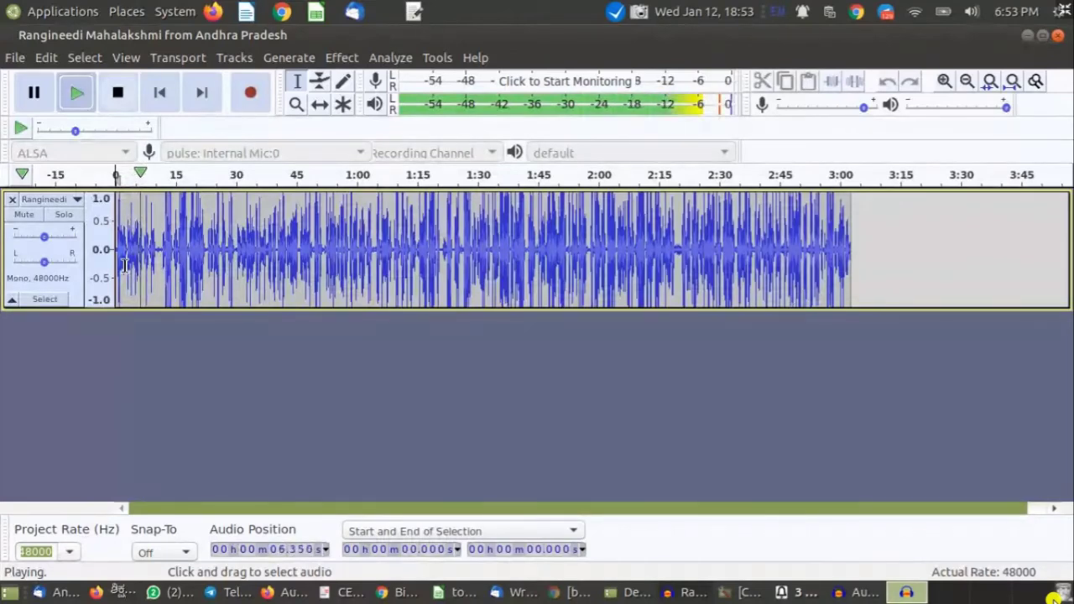
- Stop playback, select the gap from 6.460 s to 7.919 s, and return to the webinar
key("space")
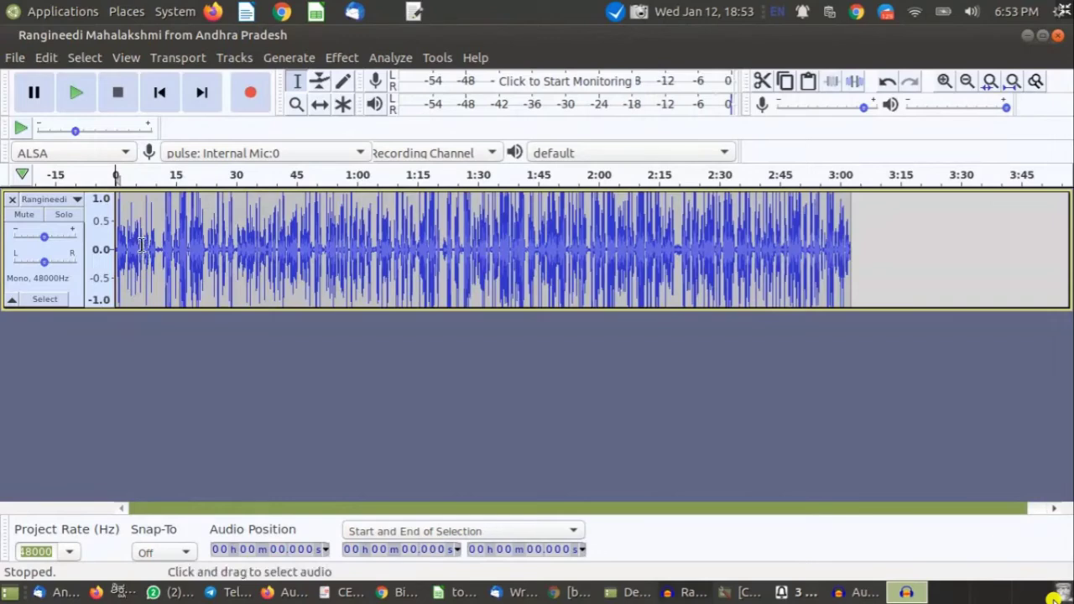
left_click_drag(142, 245, 147, 249)
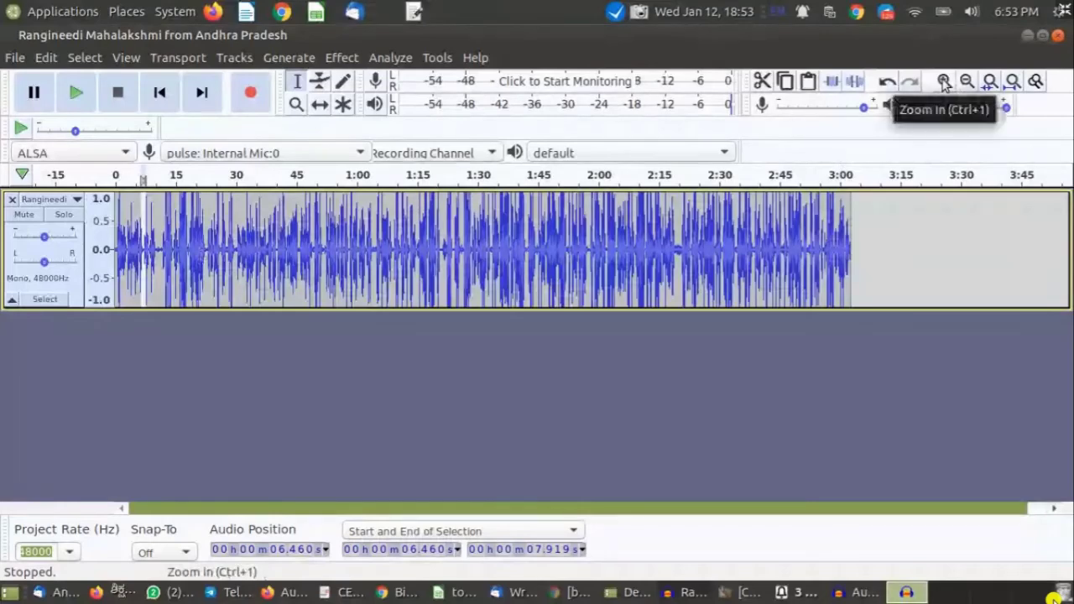
key("alt+Tab")
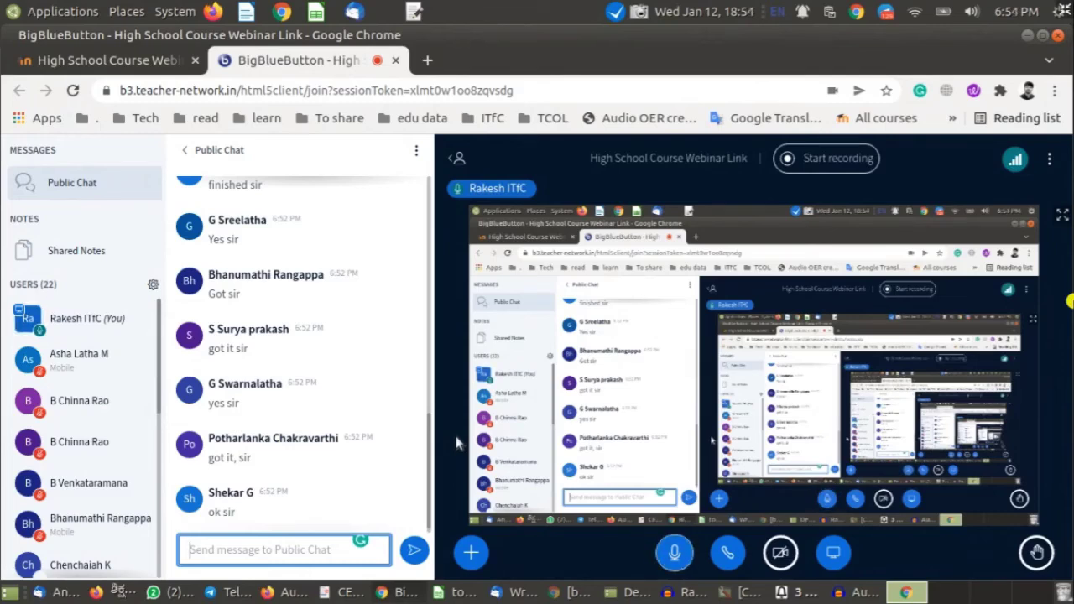
- Return from the BigBlueButton chat to the Audacity recording
key("alt+Tab")
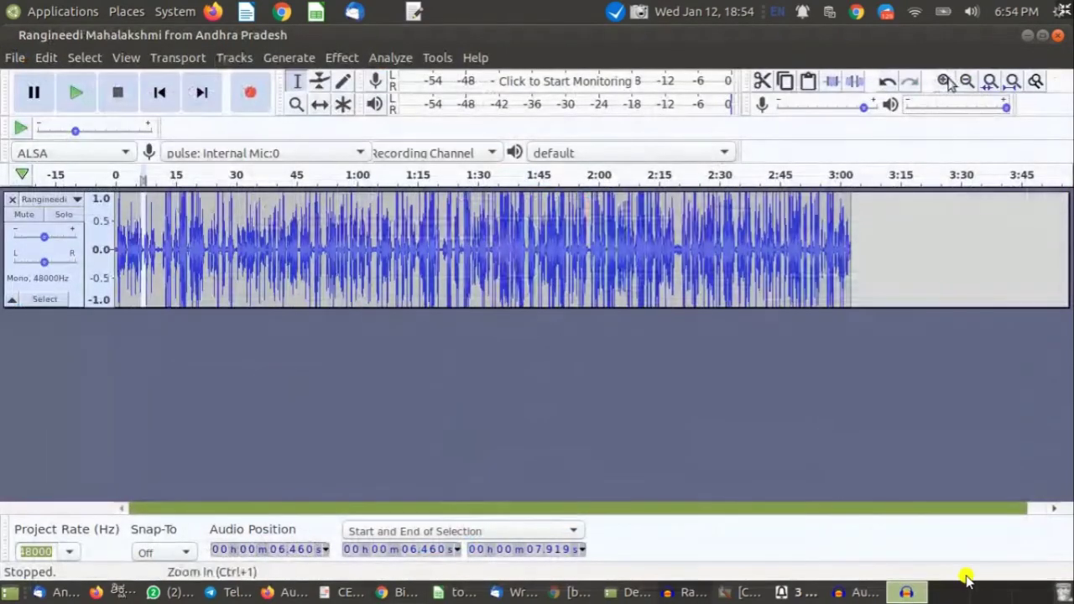
- Zoom the speech track until the ruler spans about -1 to 14 seconds, edit point near 3.7 s
left_click(149, 255)
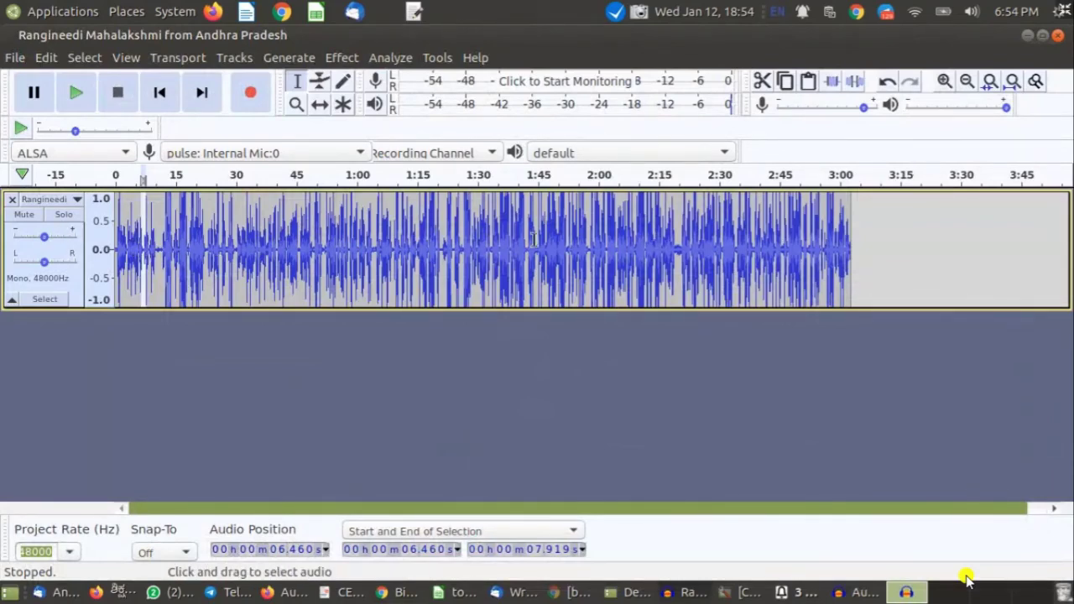
left_click(945, 81)
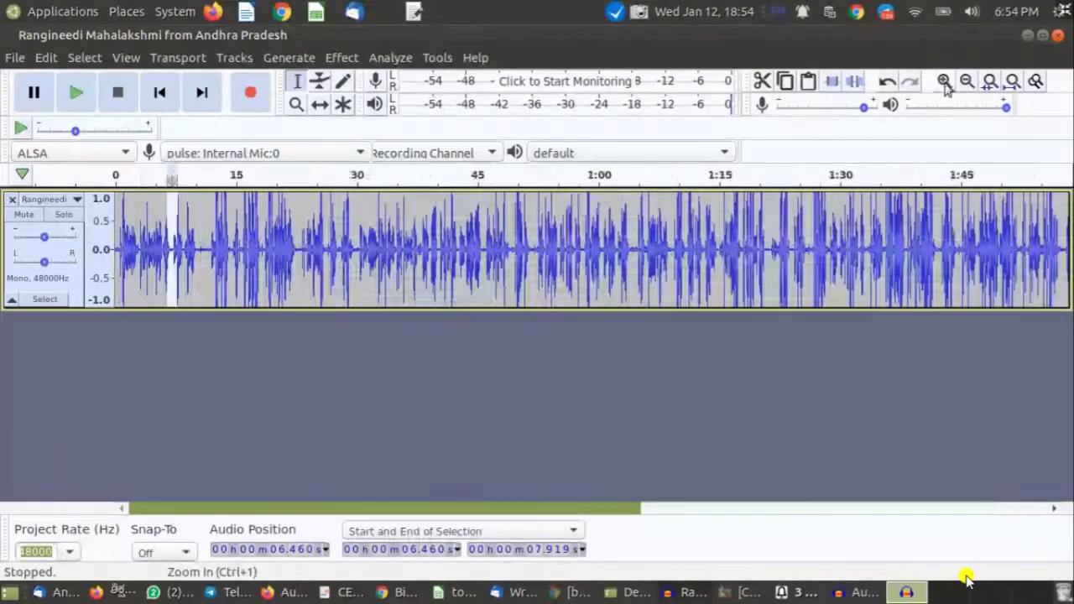
left_click(945, 83)
left_click(944, 82)
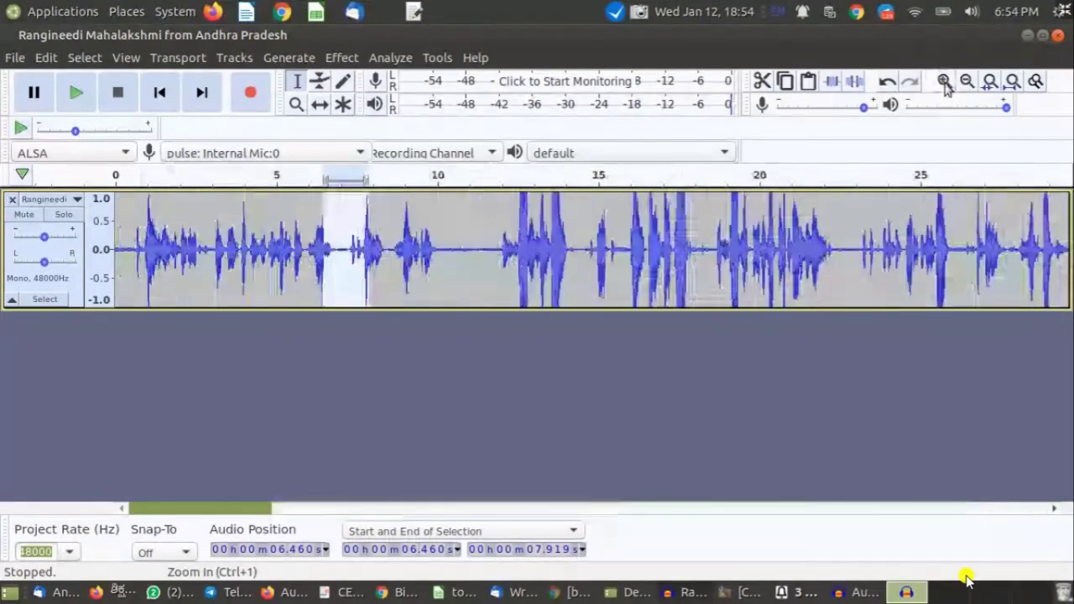
left_click(944, 82)
left_click(483, 275)
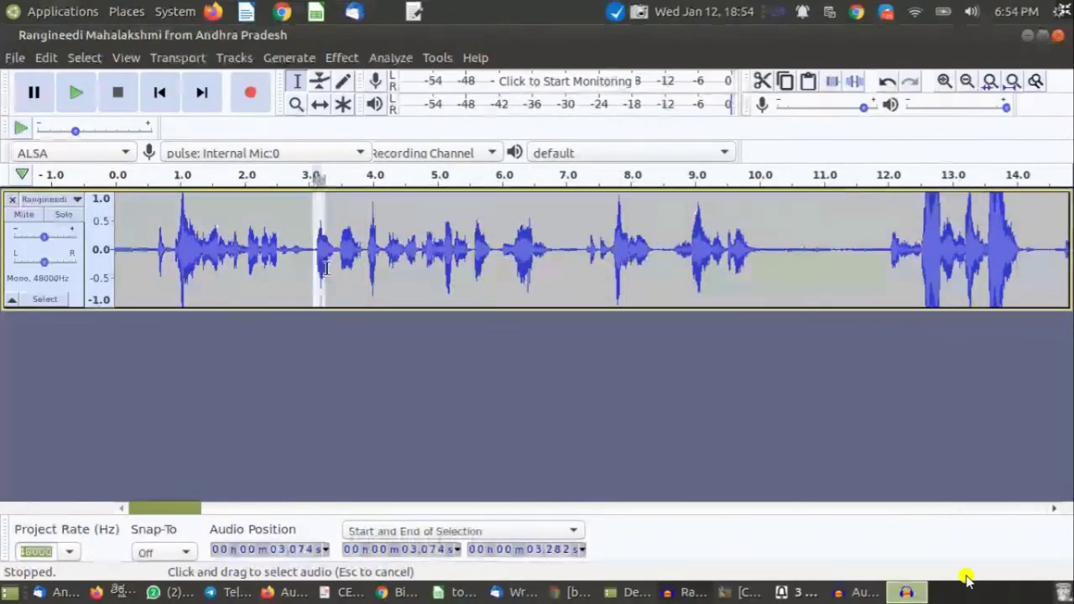
left_click(355, 267)
- Mark the 3.868–4.155 s pause and listen from 5.939 s
left_click_drag(368, 270, 385, 275)
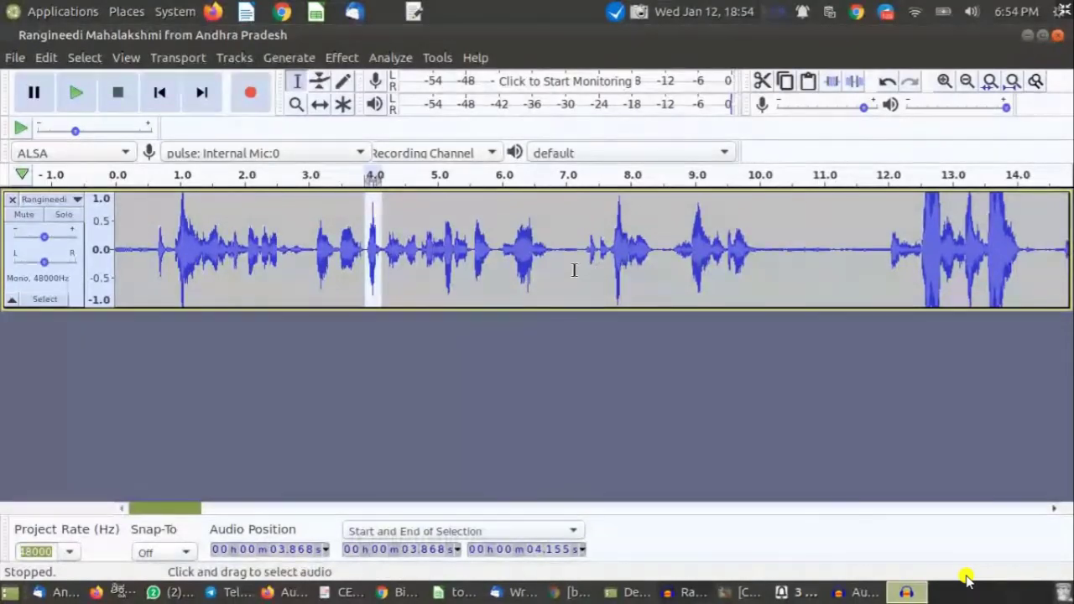
left_click(497, 268)
key("space")
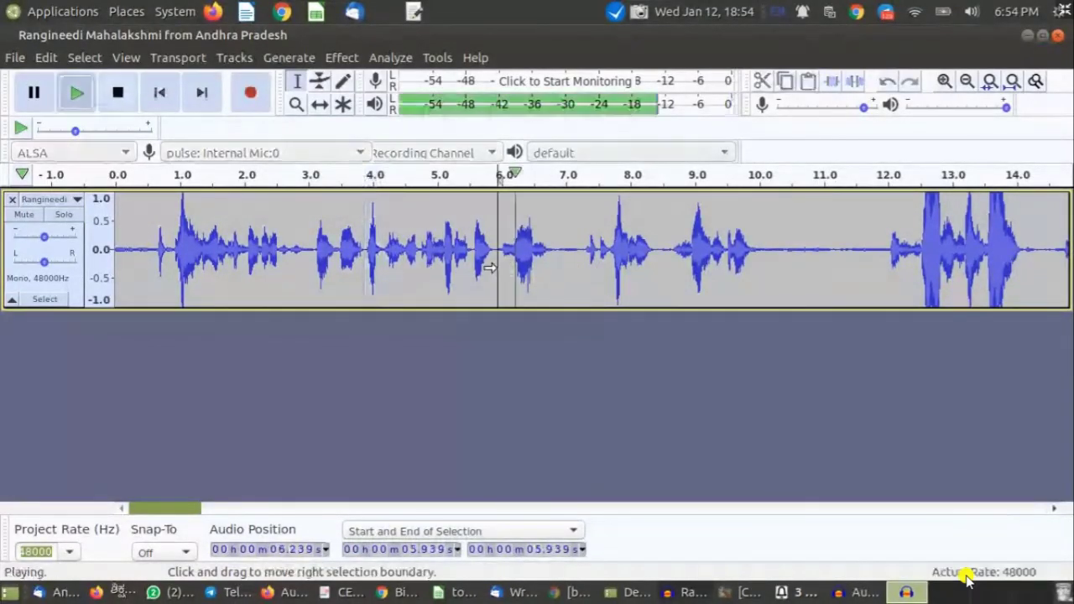
key("space")
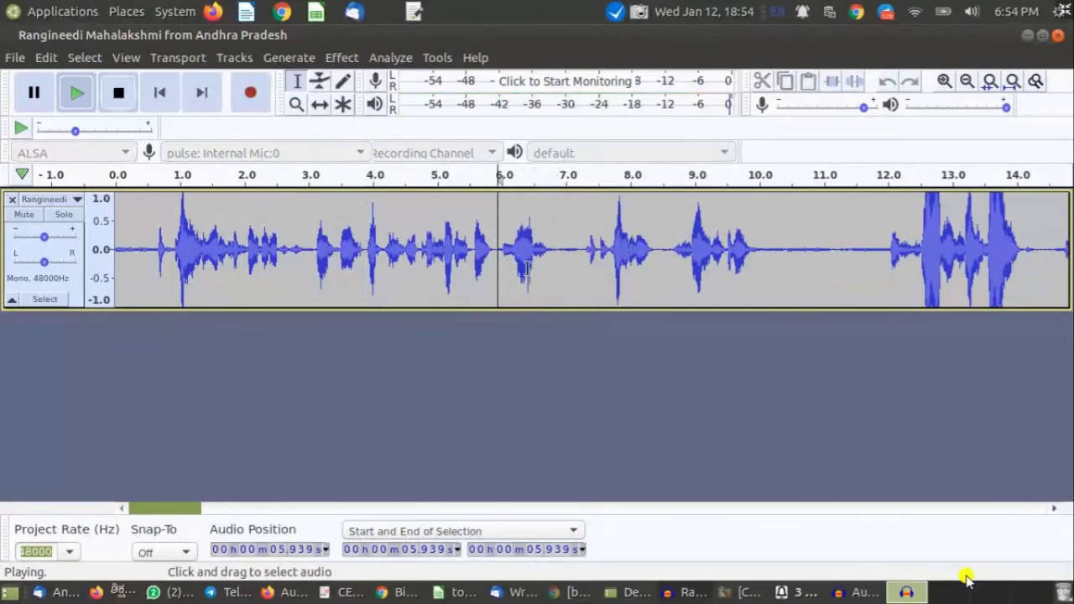
- Delete the 7.294–7.528 s silent gap and replay from 5.575 s across the join
left_click_drag(587, 264, 602, 265)
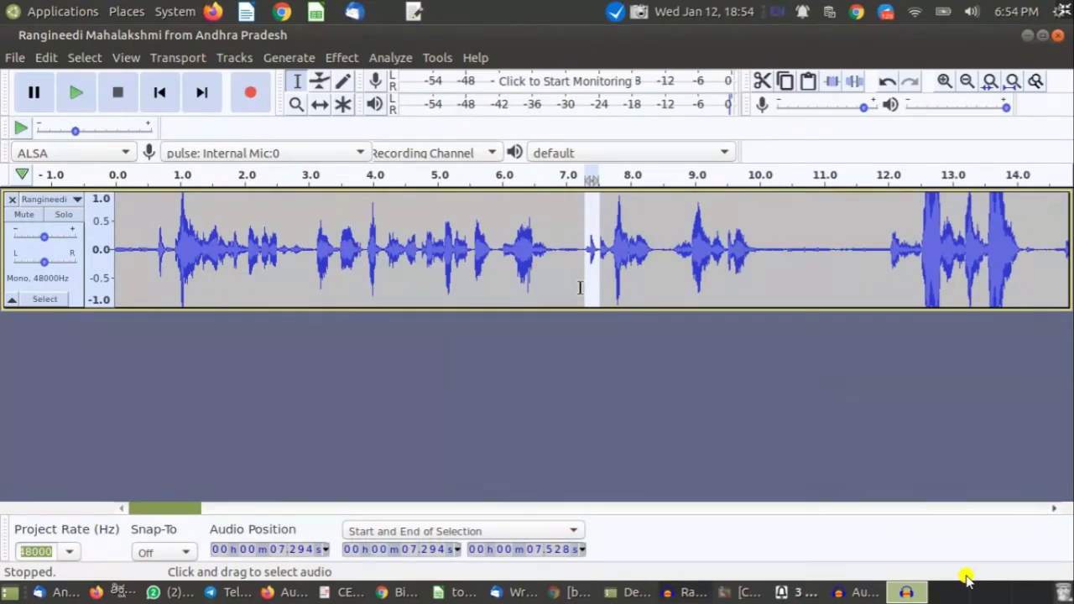
key("Delete")
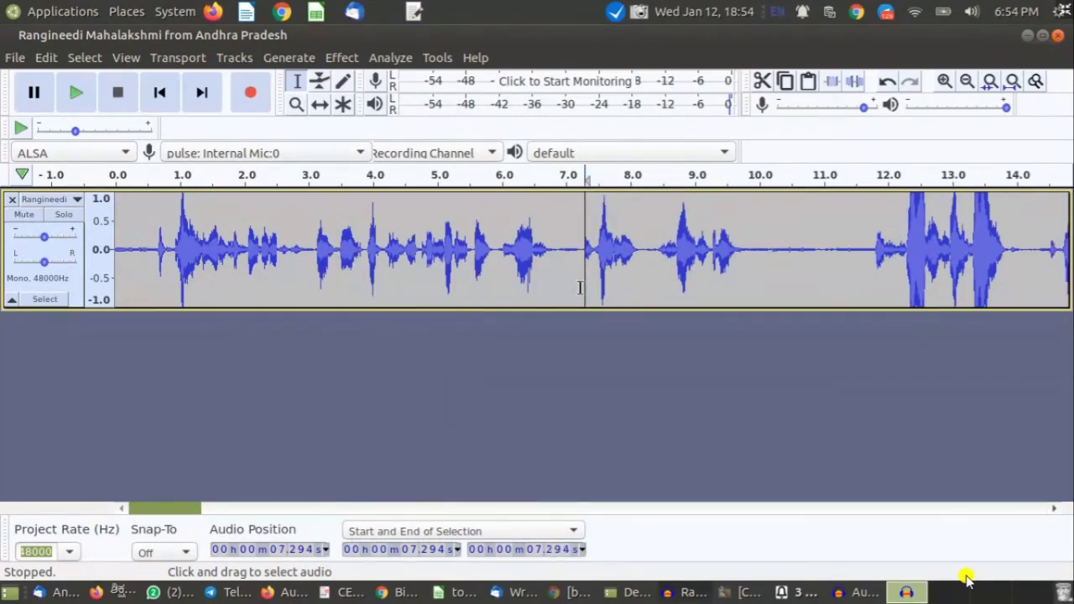
left_click(494, 266)
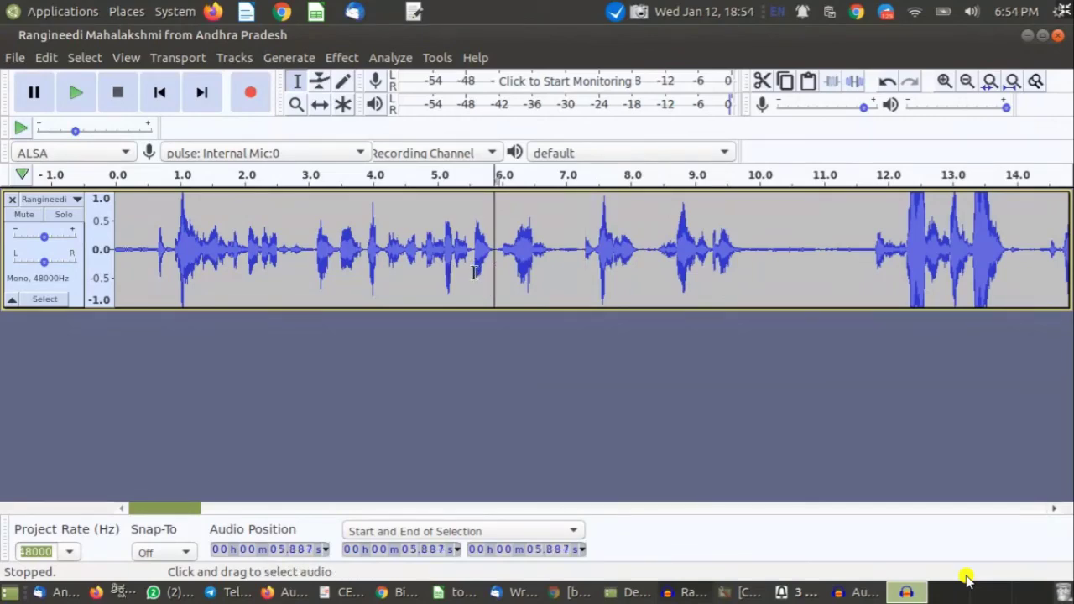
left_click(474, 272)
key("space")
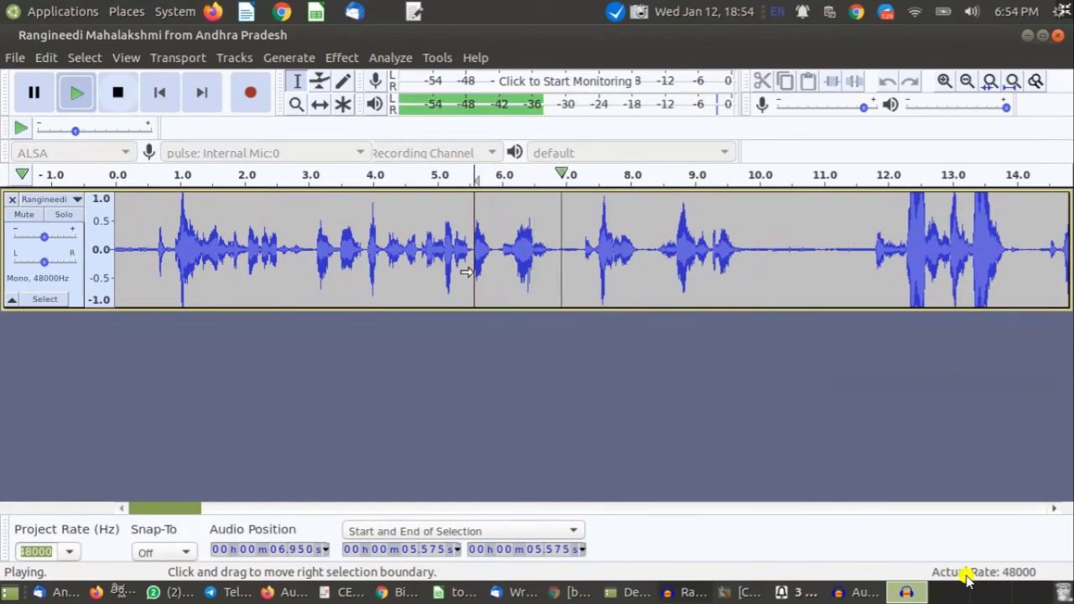
key("space")
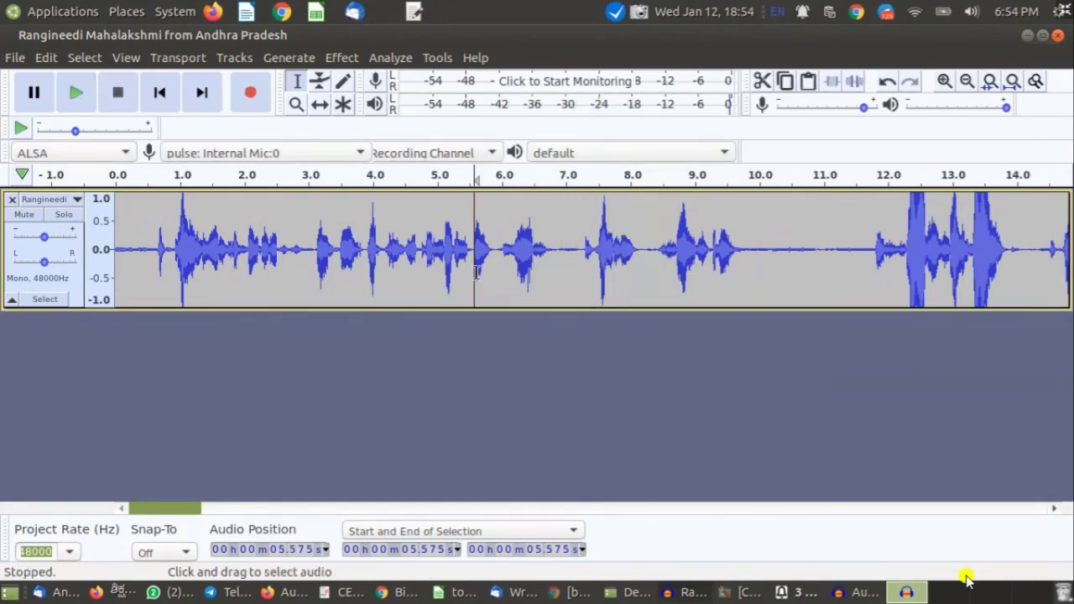
key("alt+Tab")
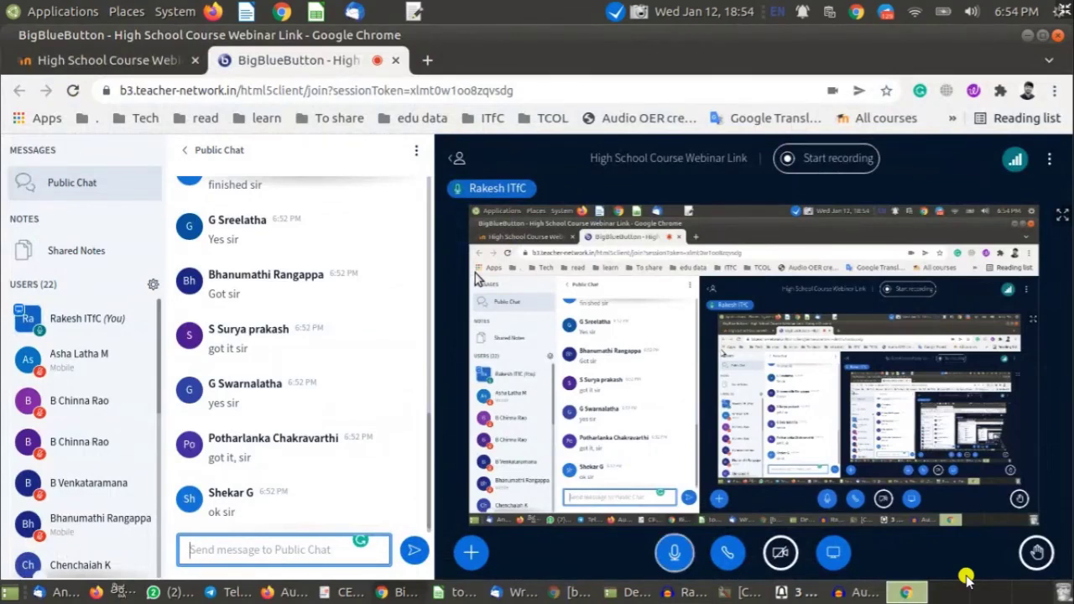
- Bring Audacity's edited speech track back to the front after viewing the webinar chat
key("alt+Tab")
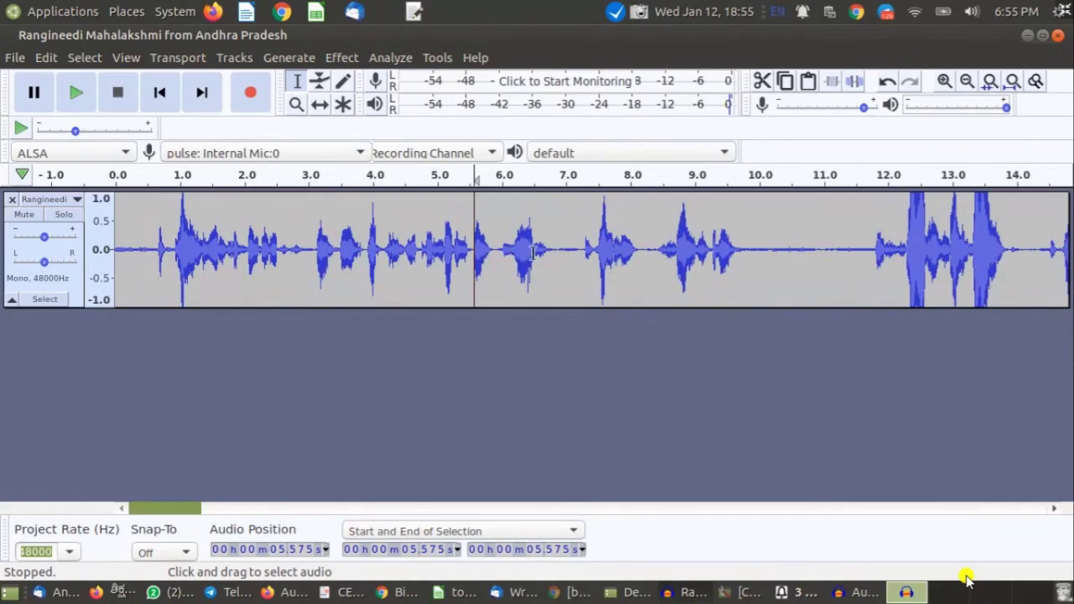
- Replay the edited stretch starting at 5.47 s
left_click(469, 252)
key("space")
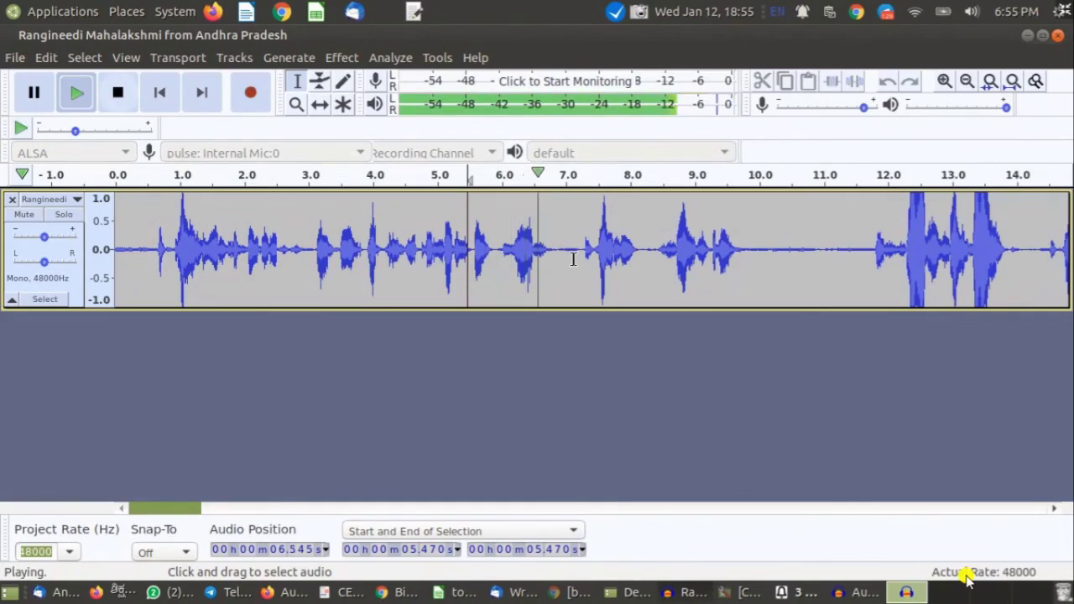
key("space")
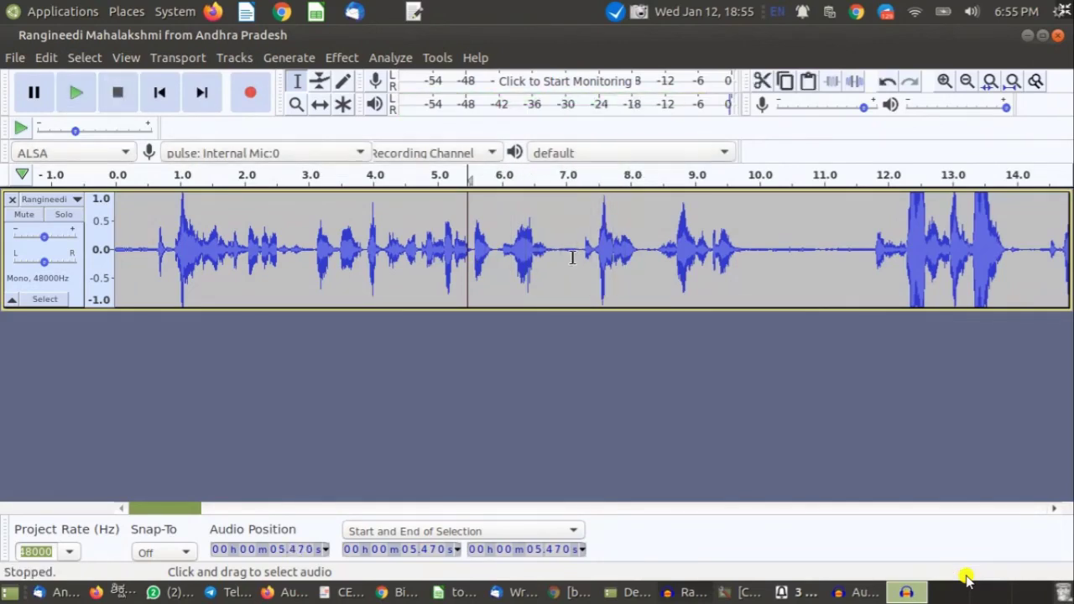
- Place the insertion point at 7.033 s in the 6.838–7.229 s pause and open the Generate menu
left_click_drag(557, 256, 582, 252)
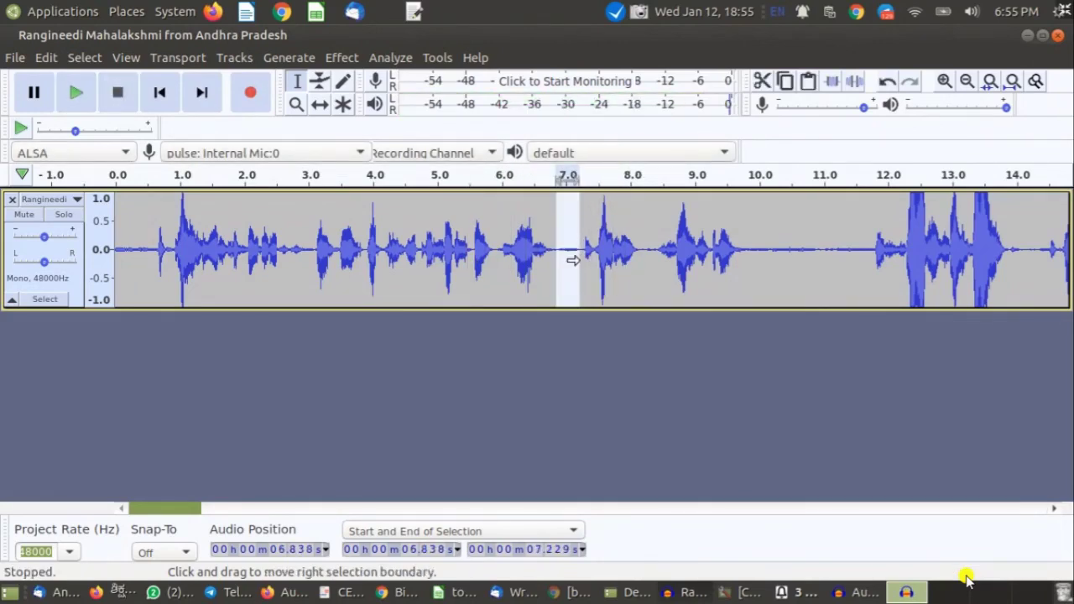
left_click(573, 251)
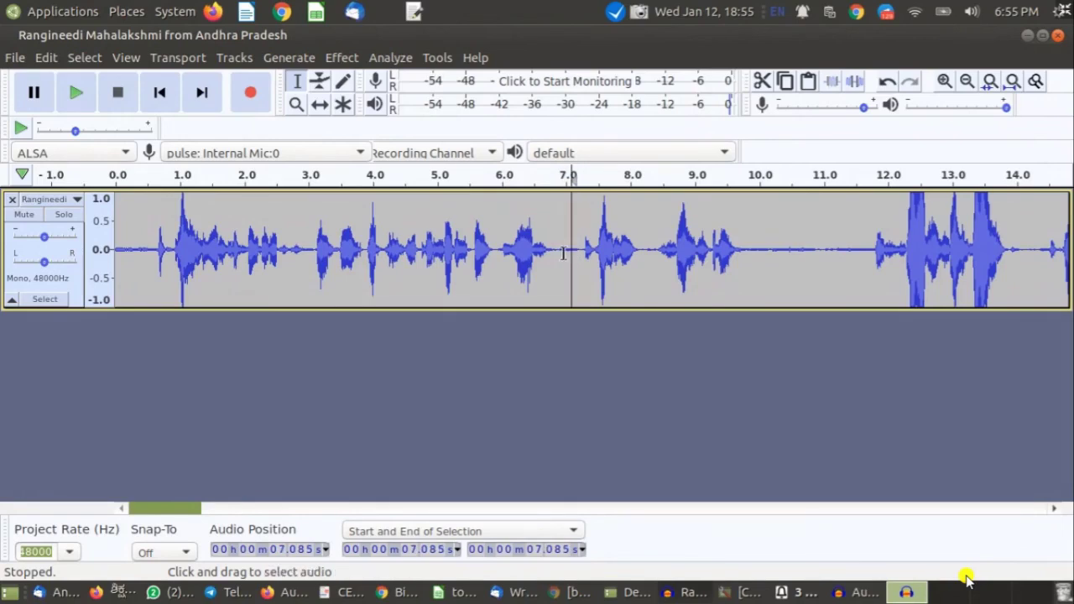
left_click(567, 251)
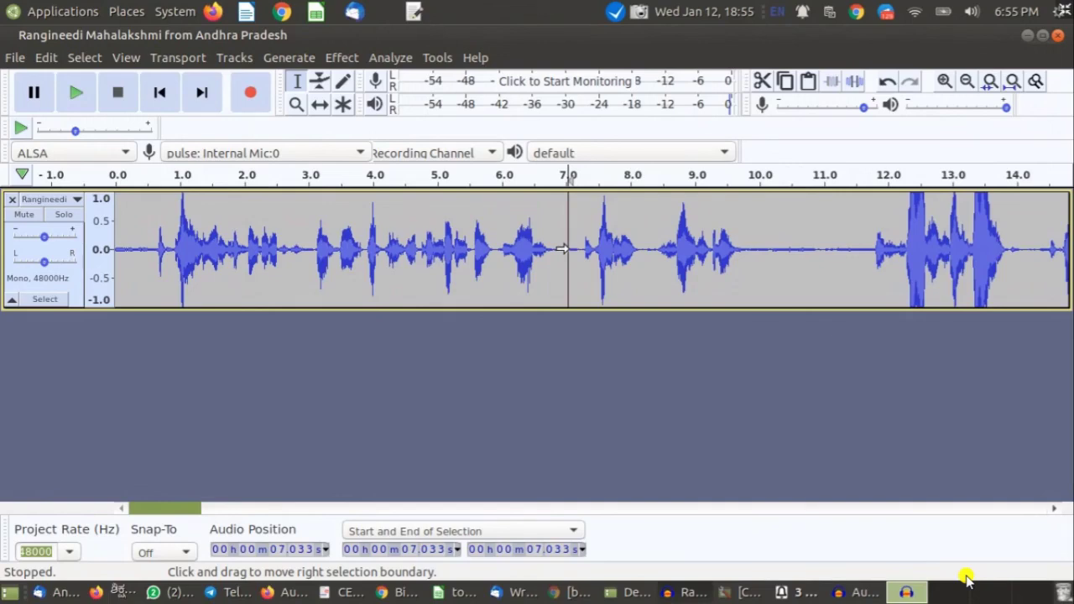
left_click(279, 60)
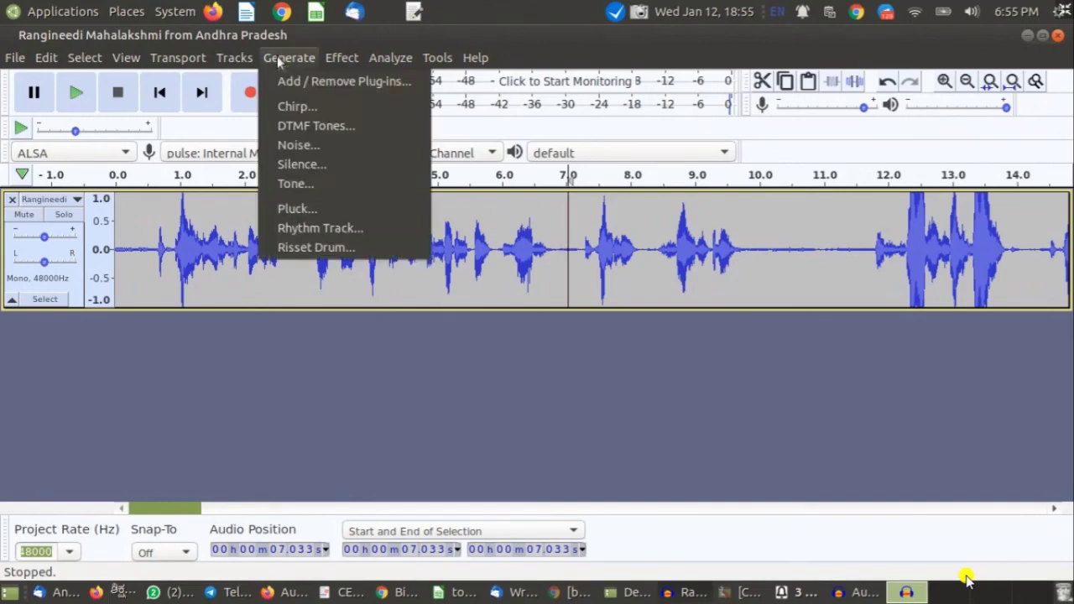